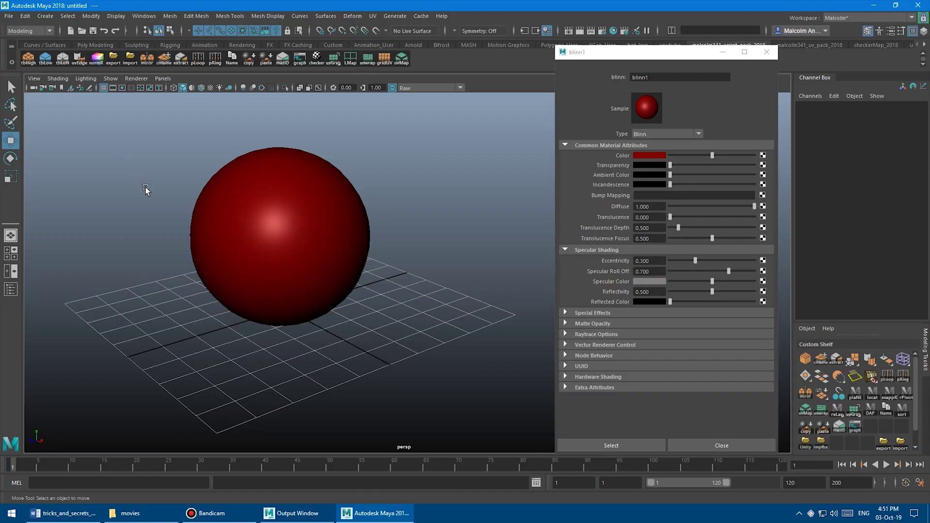
- Bring up the compact colour picker for the blinn1 material's Color, look over its hue range and dismiss it
{"action": "left_click_drag", "start_coordinate": [159, 196], "coordinate": [243, 202], "text": "alt"}
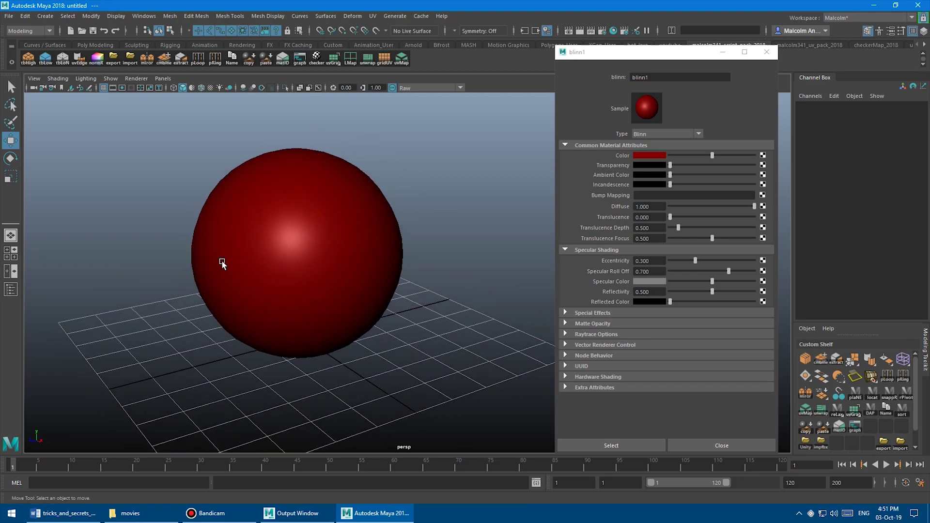
{"action": "mouse_move", "coordinate": [641, 59]}
{"action": "left_mouse_down"}
{"action": "mouse_move", "coordinate": [633, 59]}
{"action": "mouse_move", "coordinate": [652, 61]}
{"action": "left_mouse_up"}
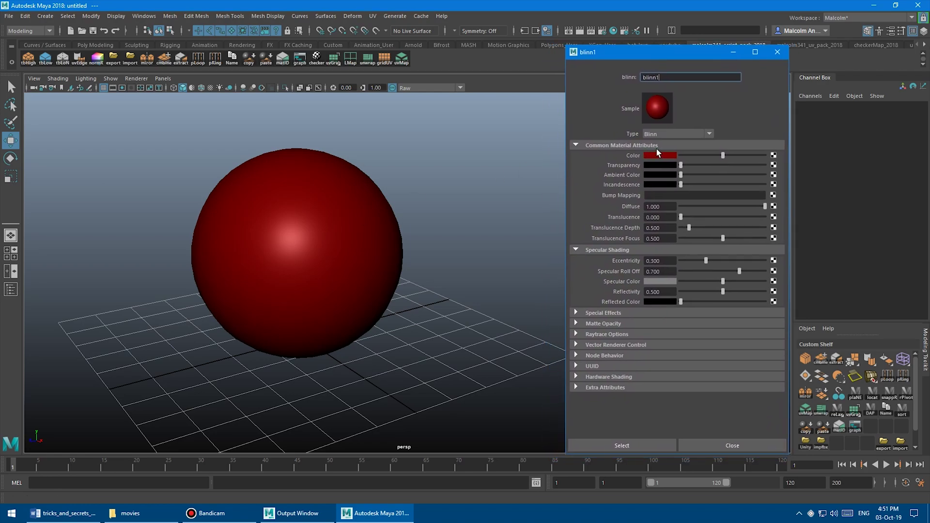
{"action": "middle_click_drag", "start_coordinate": [393, 187], "coordinate": [400, 186], "text": "alt"}
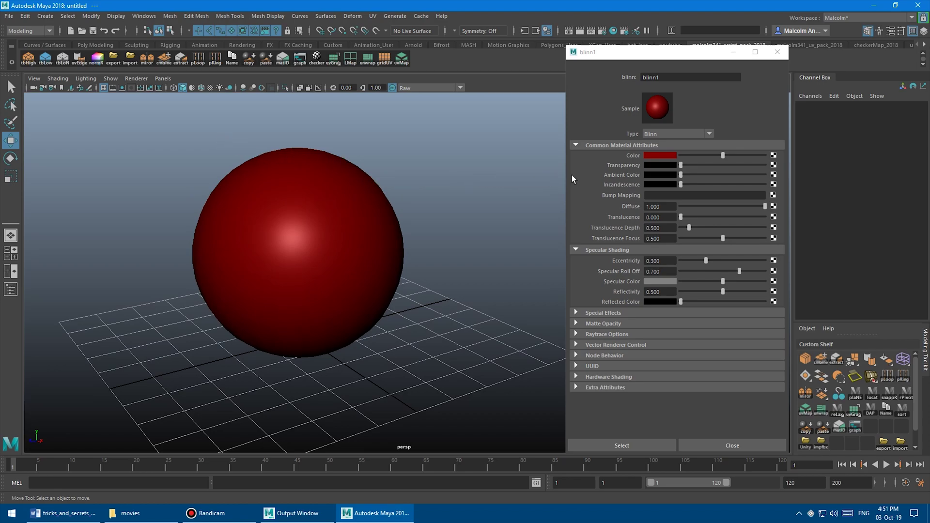
{"action": "left_click", "coordinate": [655, 156]}
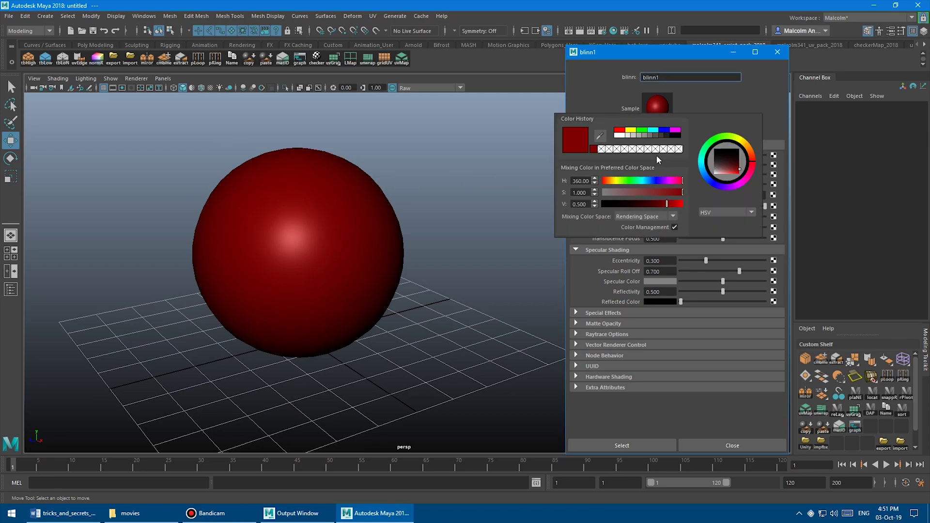
{"action": "left_click_drag", "start_coordinate": [643, 181], "coordinate": [684, 183]}
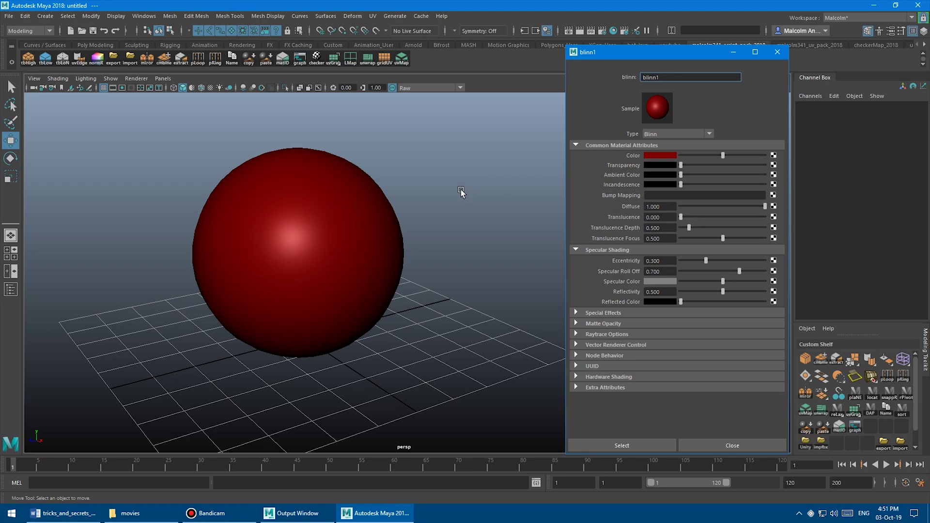
{"action": "middle_click_drag", "start_coordinate": [449, 190], "coordinate": [439, 192], "text": "alt"}
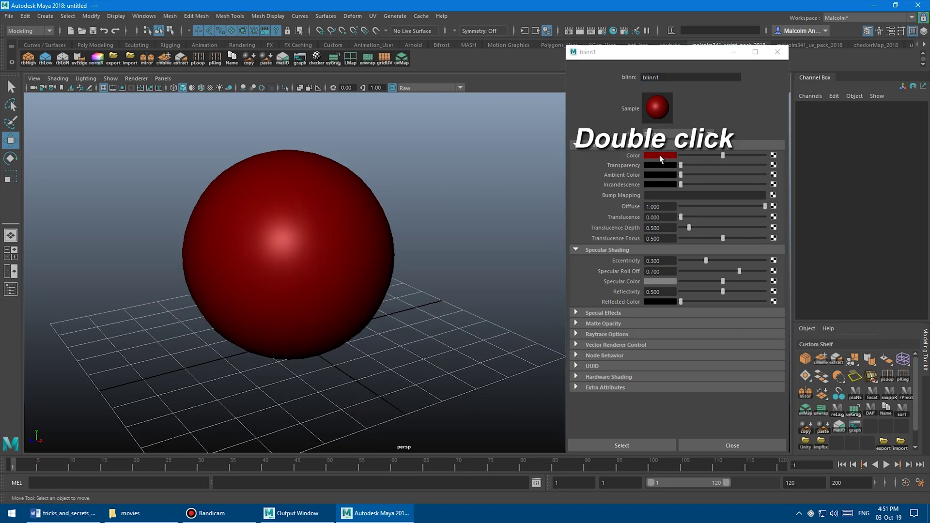
- Open the full colour picker window for the blinn1 Color, look over its hue controls and close it
{"action": "double_click", "coordinate": [659, 155]}
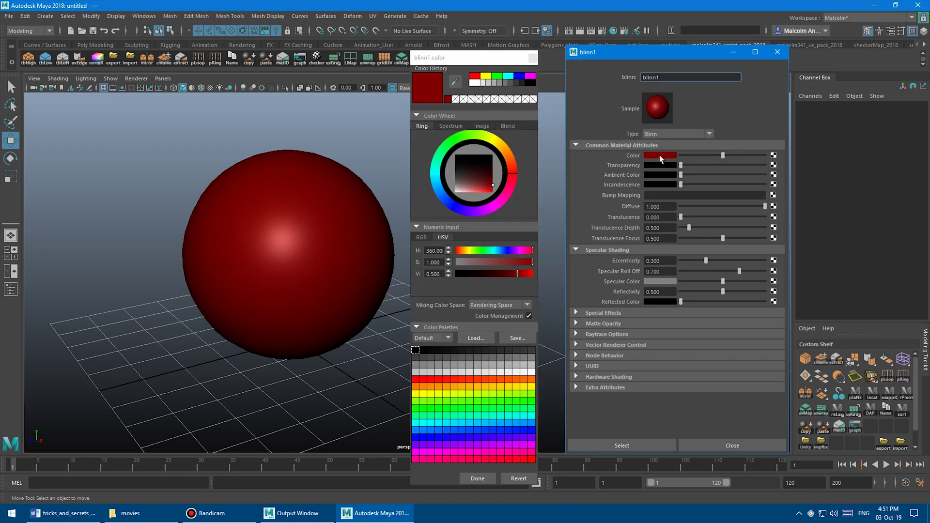
{"action": "left_click_drag", "start_coordinate": [439, 57], "coordinate": [436, 19]}
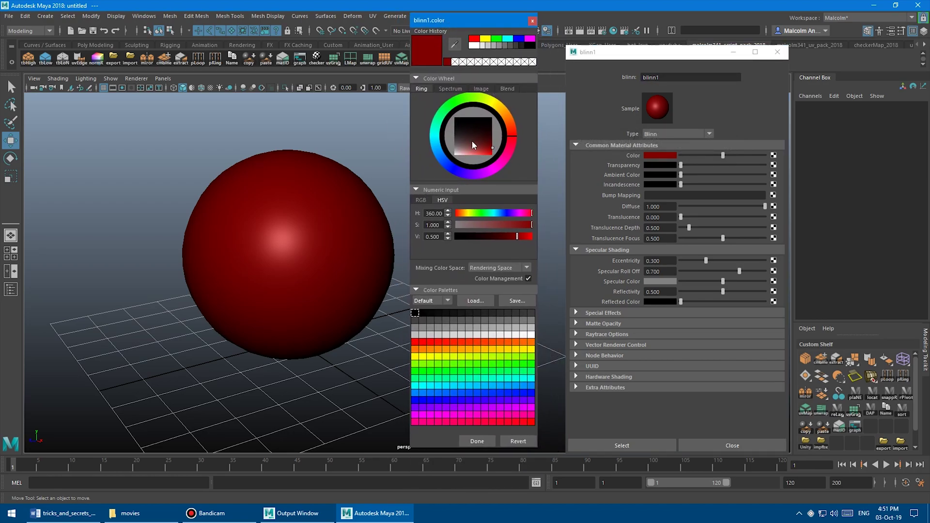
{"action": "mouse_move", "coordinate": [517, 214]}
{"action": "left_mouse_down"}
{"action": "mouse_move", "coordinate": [510, 213]}
{"action": "mouse_move", "coordinate": [532, 213]}
{"action": "left_mouse_up"}
{"action": "left_click", "coordinate": [532, 22]}
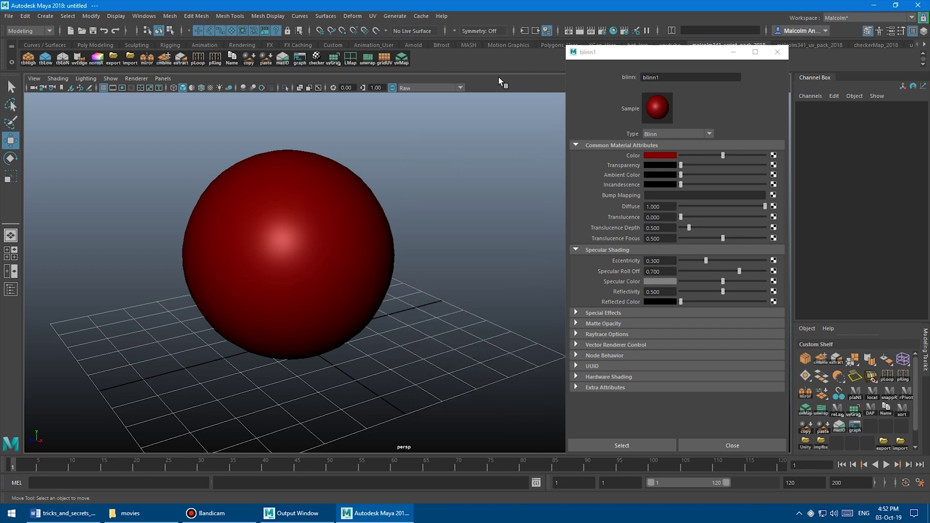
{"action": "mouse_move", "coordinate": [384, 193]}
{"action": "left_mouse_down", "text": "alt"}
{"action": "mouse_move", "coordinate": [398, 199]}
{"action": "mouse_move", "coordinate": [389, 207]}
{"action": "left_mouse_up", "text": "alt"}
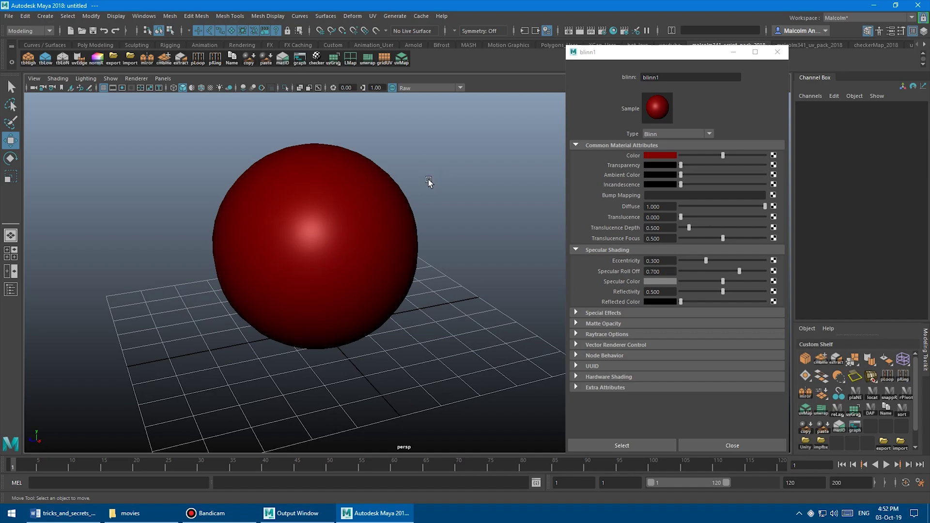
{"action": "middle_click_drag", "start_coordinate": [448, 180], "coordinate": [421, 179], "text": "alt"}
- Open the standalone colour picker window and place it beside the blinn1 material's attributes
{"action": "left_click", "coordinate": [665, 154]}
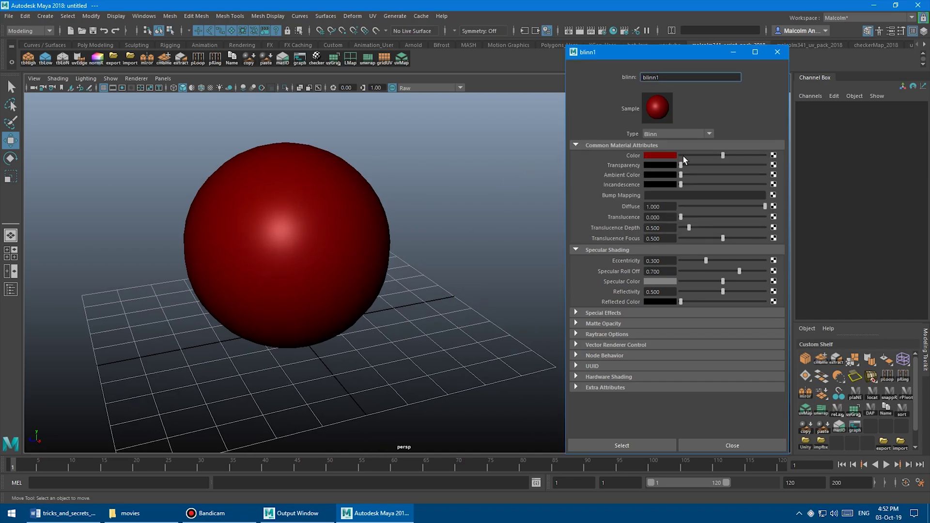
{"action": "left_click", "coordinate": [662, 155]}
{"action": "left_click", "coordinate": [536, 37]}
{"action": "middle_click_drag", "start_coordinate": [423, 156], "coordinate": [413, 150], "text": "alt"}
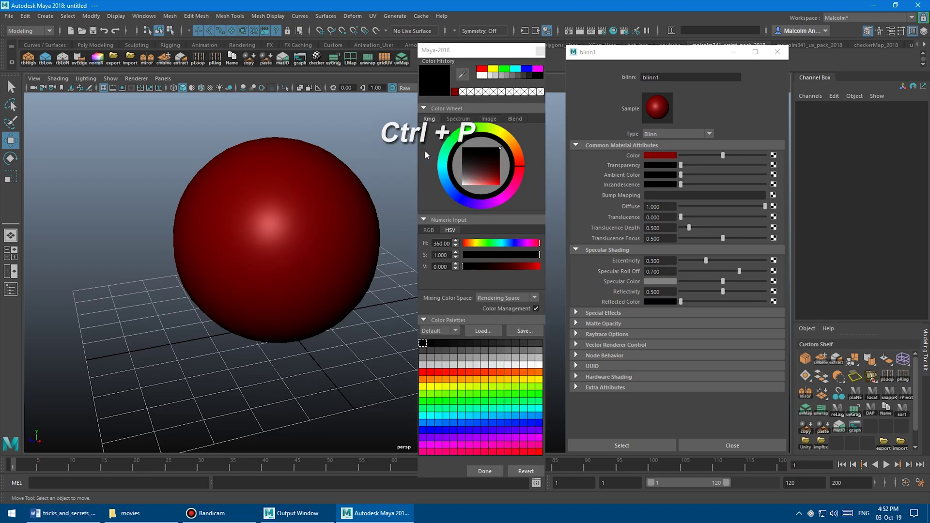
{"action": "left_click_drag", "start_coordinate": [478, 52], "coordinate": [459, 32]}
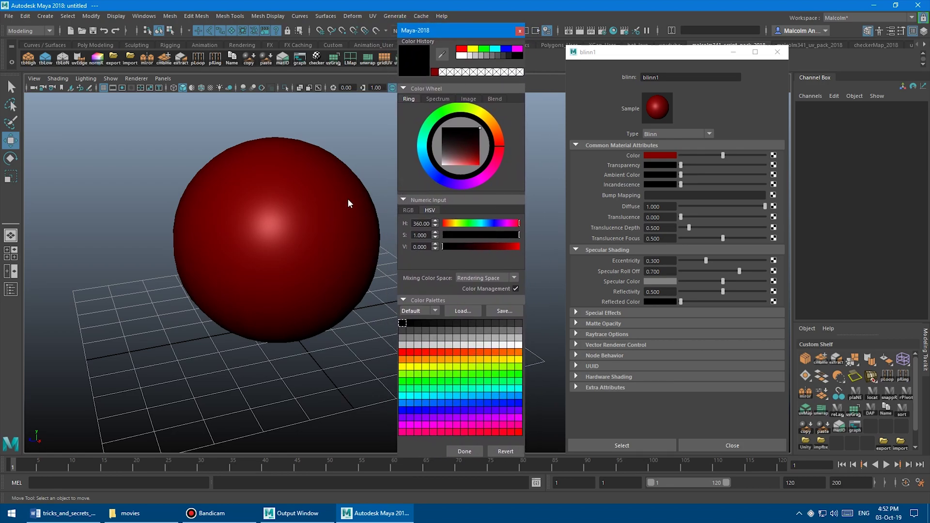
{"action": "mouse_move", "coordinate": [442, 31]}
{"action": "left_mouse_down"}
{"action": "mouse_move", "coordinate": [473, 26]}
{"action": "mouse_move", "coordinate": [445, 28]}
{"action": "left_mouse_up"}
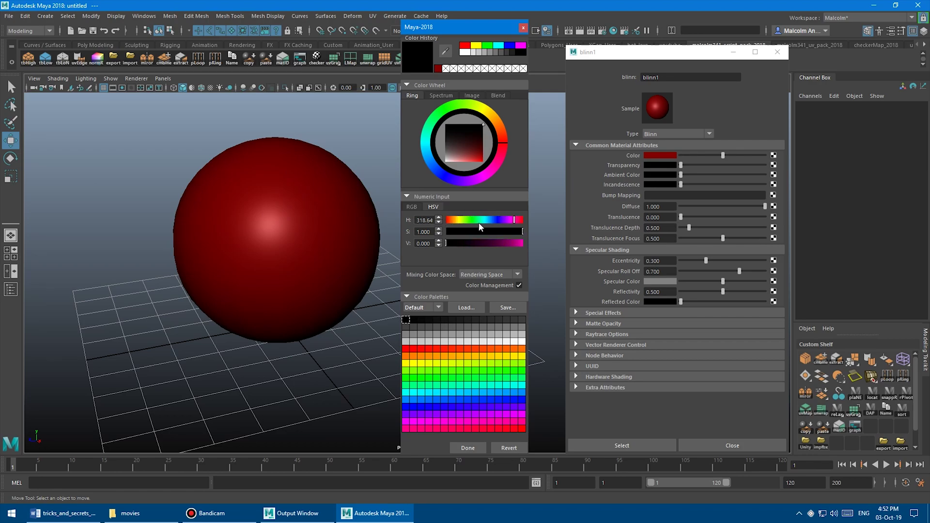
{"action": "mouse_move", "coordinate": [454, 30]}
{"action": "left_mouse_down"}
{"action": "mouse_move", "coordinate": [433, 33]}
{"action": "mouse_move", "coordinate": [443, 29]}
{"action": "mouse_move", "coordinate": [463, 71]}
{"action": "mouse_move", "coordinate": [463, 31]}
{"action": "left_mouse_up"}
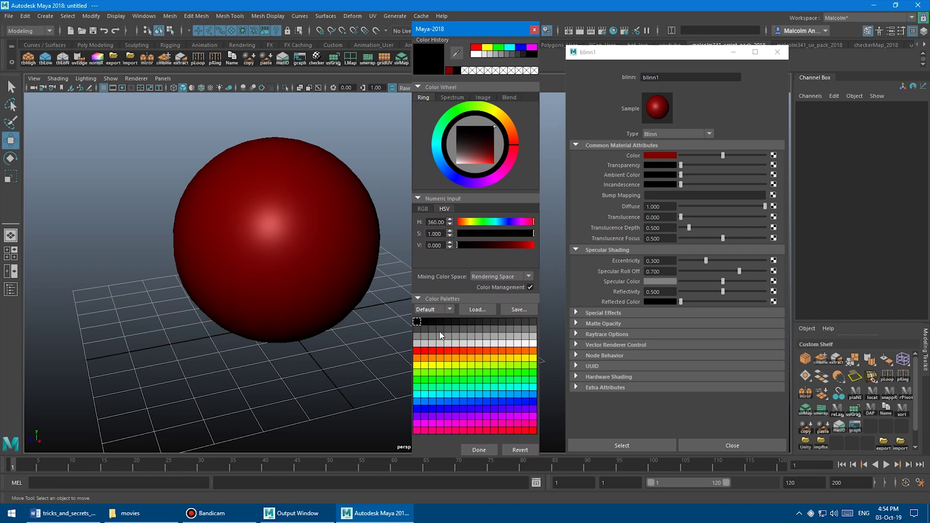
- Try mixing a yellow in the colour picker and picking several colours from the default palette
{"action": "mouse_move", "coordinate": [478, 221]}
{"action": "left_mouse_down"}
{"action": "mouse_move", "coordinate": [514, 245]}
{"action": "mouse_move", "coordinate": [534, 245]}
{"action": "mouse_move", "coordinate": [474, 227]}
{"action": "left_mouse_up"}
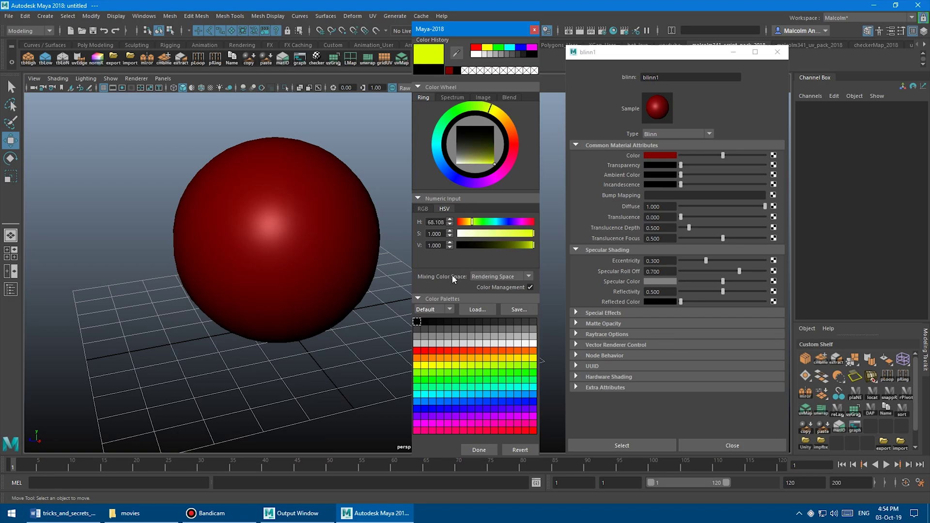
{"action": "left_click", "coordinate": [431, 323]}
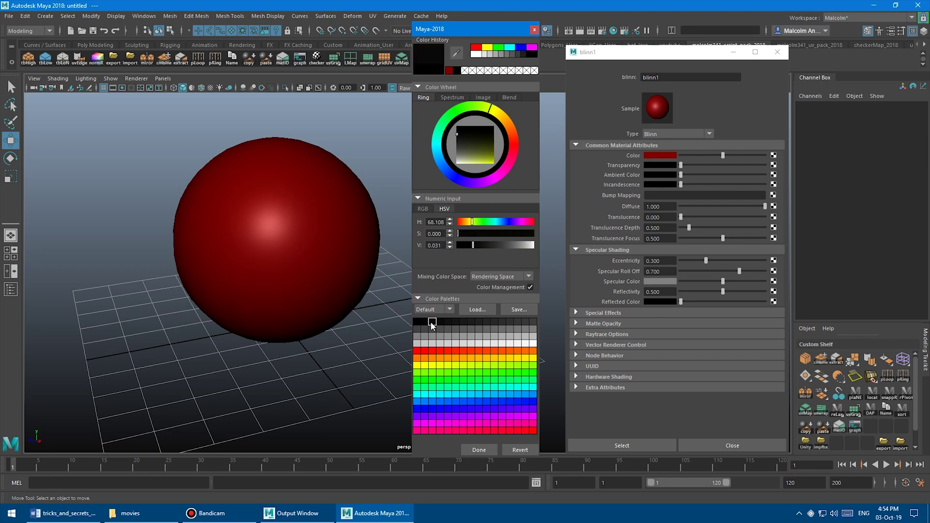
{"action": "left_click_drag", "start_coordinate": [425, 331], "coordinate": [469, 311]}
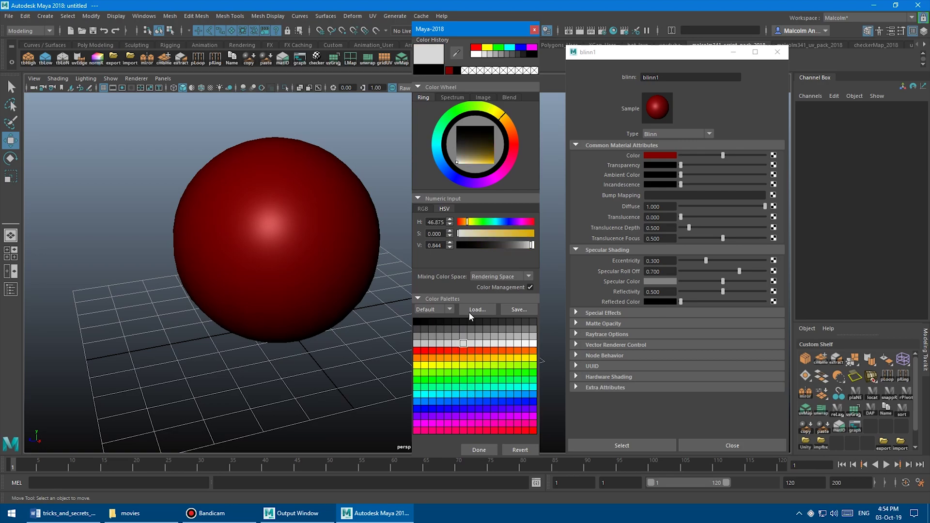
{"action": "left_click_drag", "start_coordinate": [429, 368], "coordinate": [430, 327]}
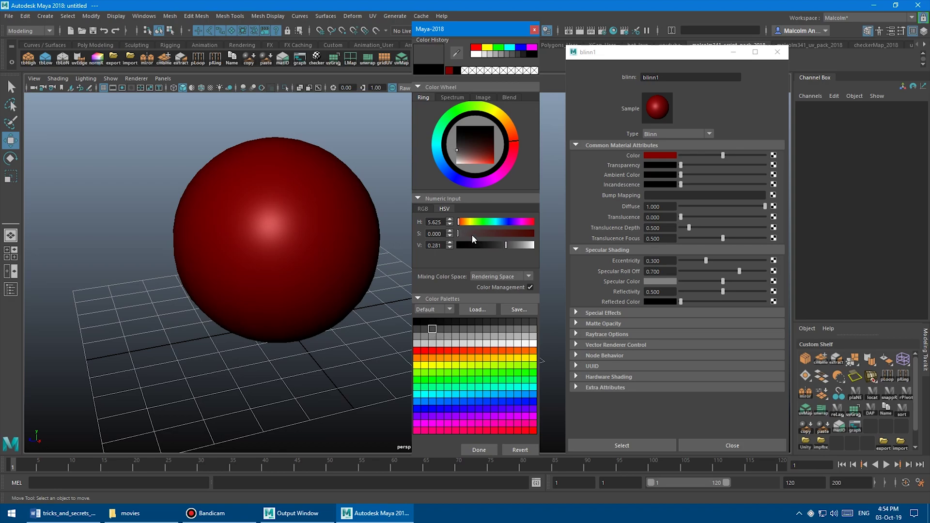
- Mix a lime green with H 77.838, S 0.831, V 1.000 and store it in scattered grey, white and coloured palette swatches
{"action": "mouse_move", "coordinate": [472, 234]}
{"action": "left_mouse_down"}
{"action": "mouse_move", "coordinate": [522, 233]}
{"action": "mouse_move", "coordinate": [472, 222]}
{"action": "mouse_move", "coordinate": [537, 248]}
{"action": "left_mouse_up"}
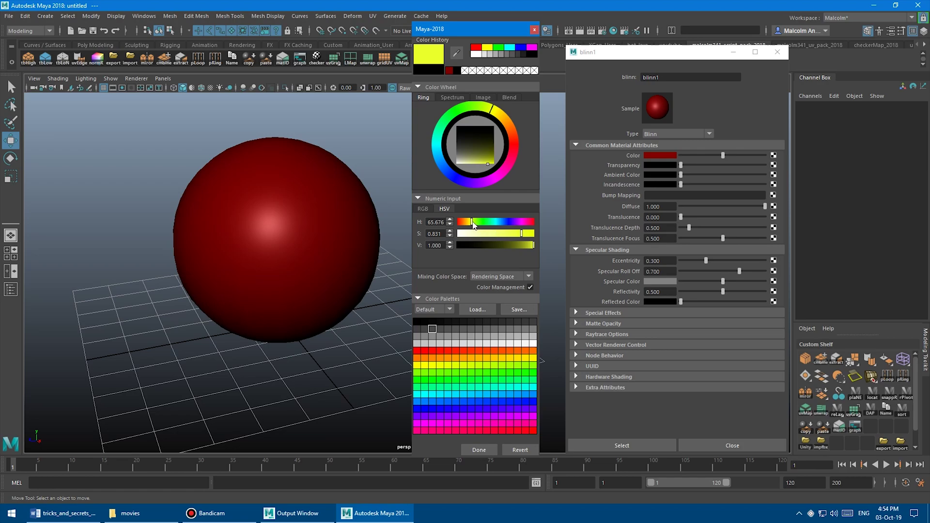
{"action": "left_click_drag", "start_coordinate": [472, 222], "coordinate": [476, 224]}
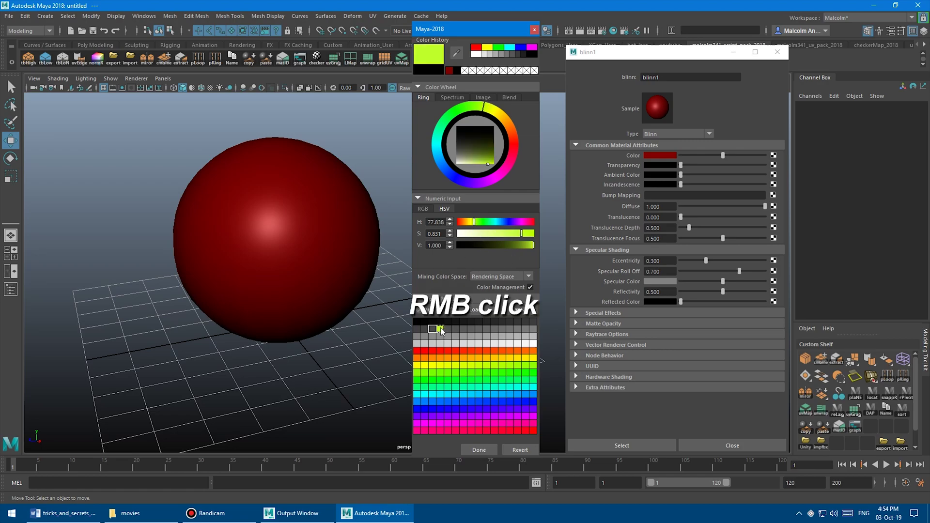
{"action": "right_click", "coordinate": [455, 328]}
{"action": "right_click", "coordinate": [455, 336]}
{"action": "right_click", "coordinate": [478, 336]}
{"action": "right_click", "coordinate": [471, 328]}
{"action": "right_click", "coordinate": [463, 321]}
{"action": "right_click", "coordinate": [486, 323]}
{"action": "right_click", "coordinate": [494, 343]}
{"action": "right_click", "coordinate": [471, 351]}
{"action": "right_click", "coordinate": [447, 343]}
{"action": "right_click", "coordinate": [440, 365]}
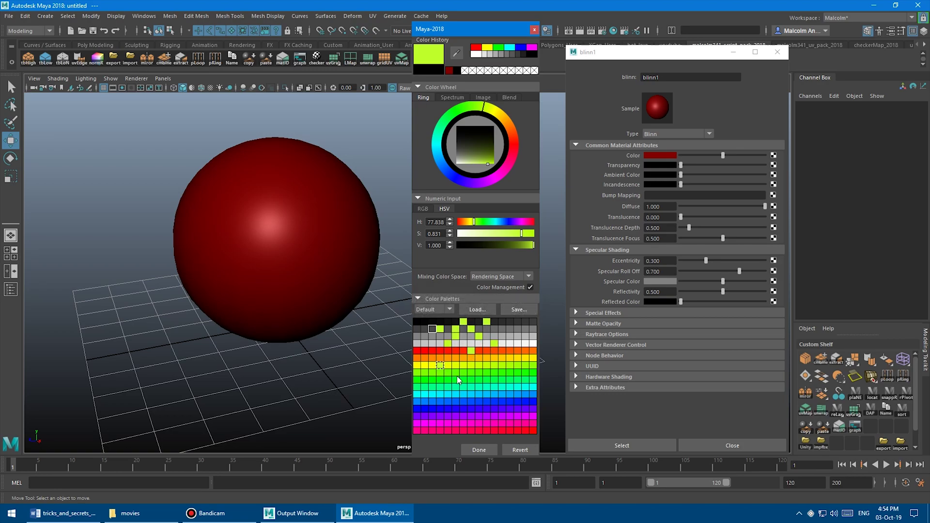
- Pick red from the palette and store it in several other swatches, then select a light grey swatch
{"action": "left_click", "coordinate": [433, 350]}
{"action": "right_click", "coordinate": [424, 335]}
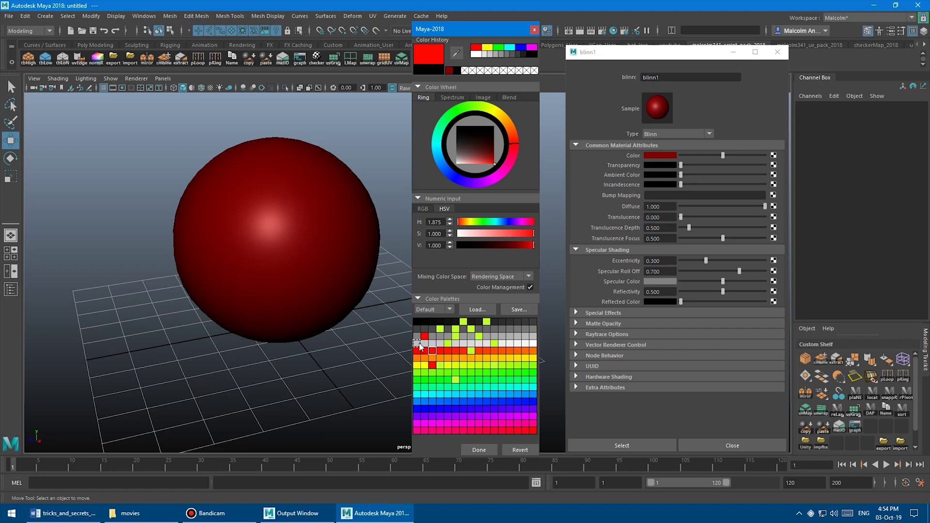
{"action": "right_click", "coordinate": [416, 343]}
{"action": "right_click", "coordinate": [503, 336]}
{"action": "right_click", "coordinate": [503, 371]}
{"action": "left_click", "coordinate": [517, 336]}
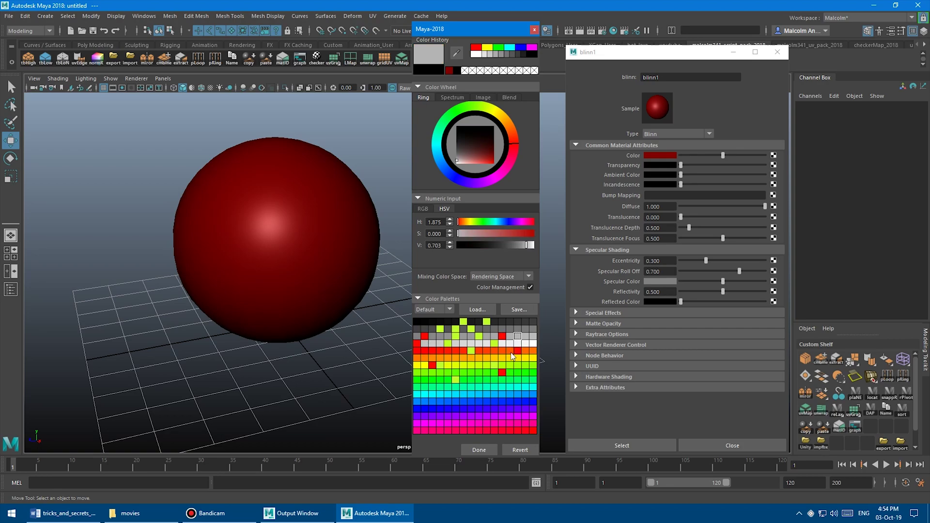
- Sample the blue-grey viewport background with the eyedropper and store it in a cluster of the palette's grey and white swatches
{"action": "left_click", "coordinate": [456, 53]}
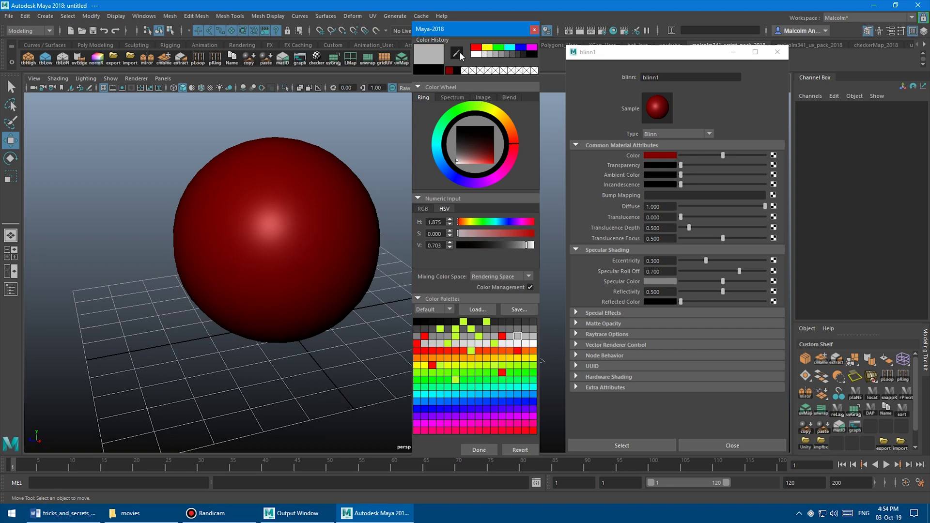
{"action": "left_click", "coordinate": [356, 111]}
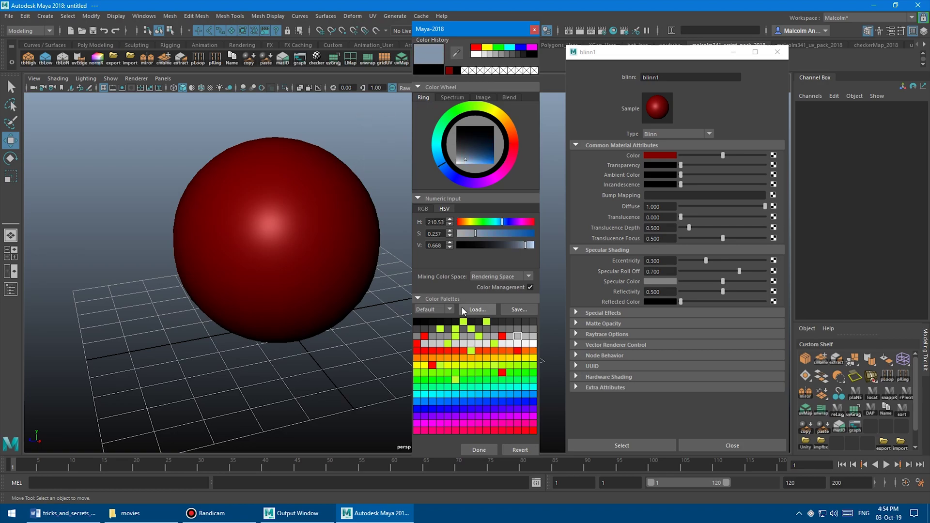
{"action": "right_click", "coordinate": [518, 327]}
{"action": "right_click", "coordinate": [524, 328]}
{"action": "right_click", "coordinate": [524, 336]}
{"action": "right_click", "coordinate": [518, 336]}
{"action": "right_click", "coordinate": [509, 337]}
{"action": "left_click", "coordinate": [526, 343]}
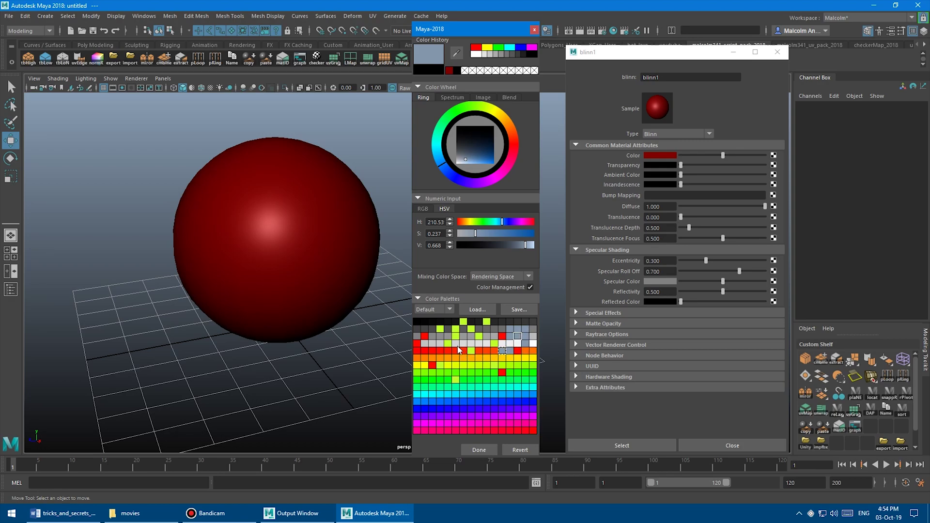
- Save the customised palette as a Maya palette file named youtube on the Desktop
{"action": "left_click", "coordinate": [513, 310]}
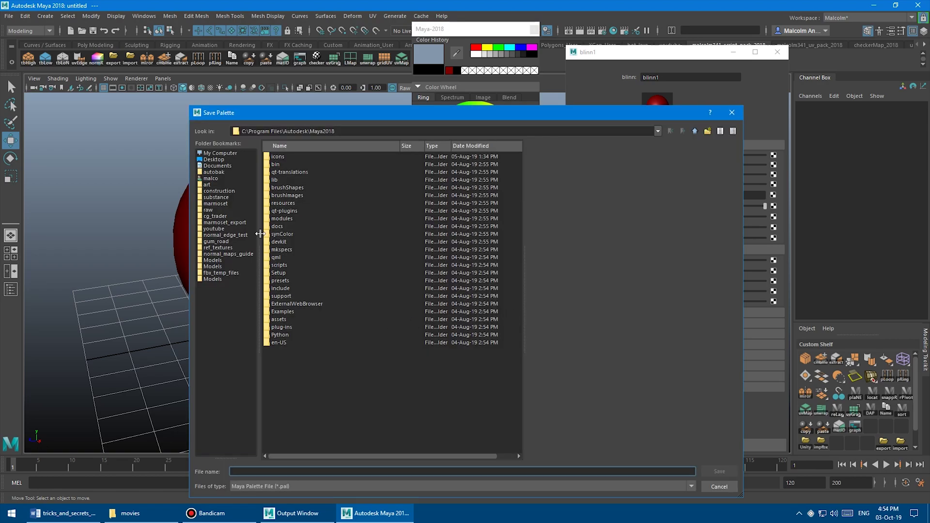
{"action": "left_click", "coordinate": [216, 160]}
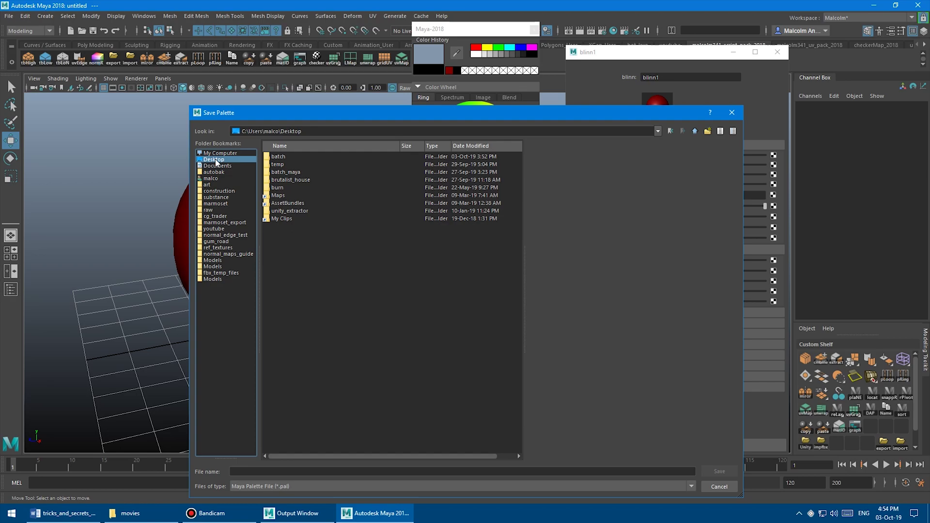
{"action": "left_click", "coordinate": [305, 471]}
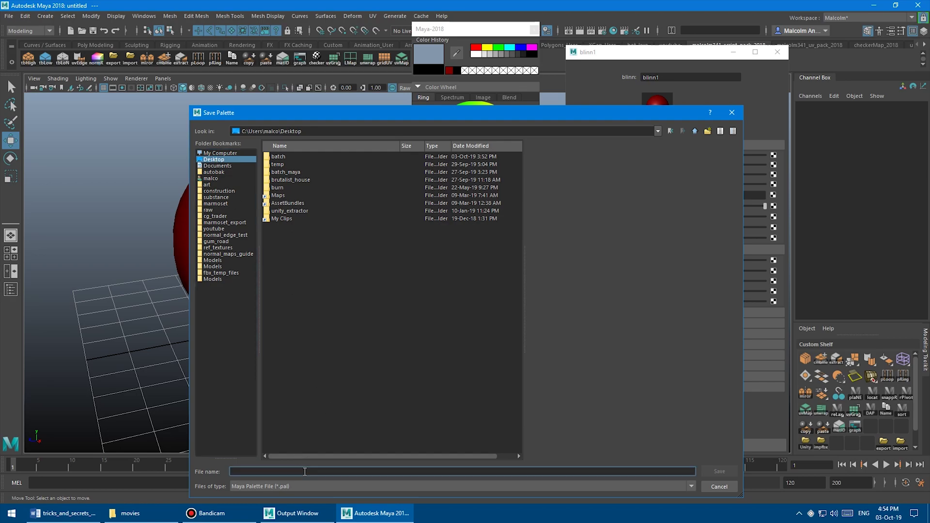
{"action": "type", "text": "youtube"}
{"action": "key", "text": "Return"}
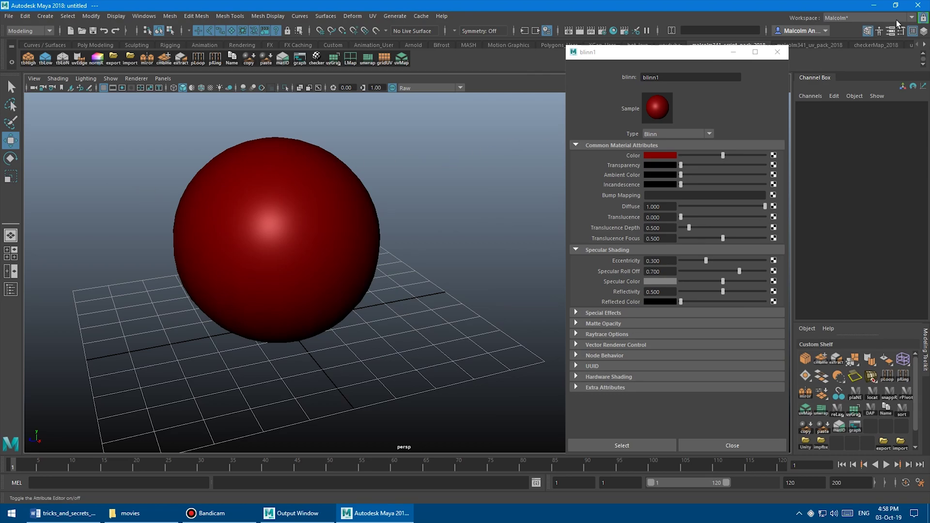
- Close Maya and start Autodesk Maya 2018 again
{"action": "left_click", "coordinate": [917, 5]}
{"action": "left_click", "coordinate": [463, 259]}
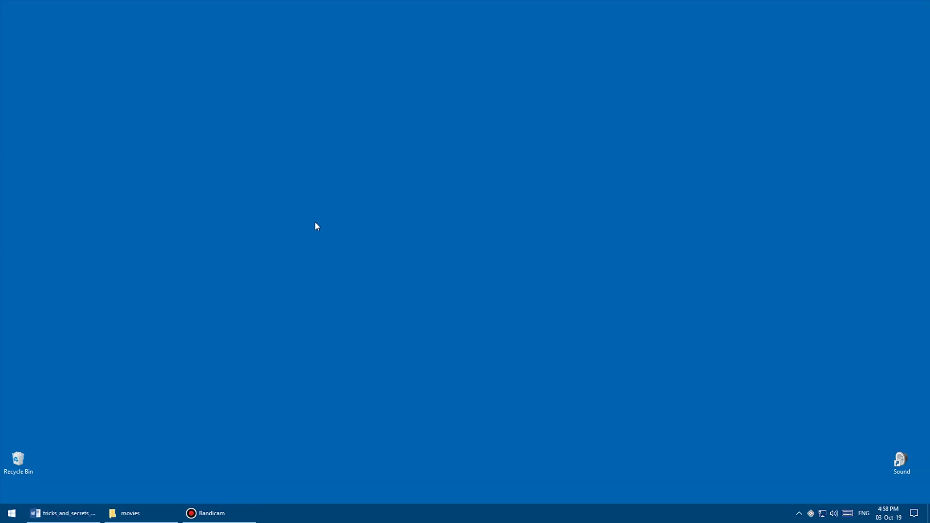
{"action": "key", "text": "super"}
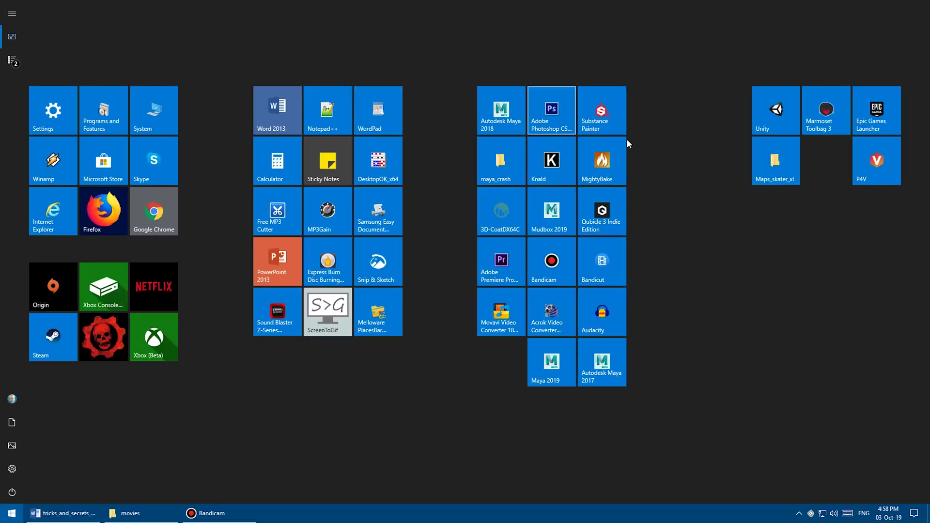
{"action": "left_click", "coordinate": [497, 111]}
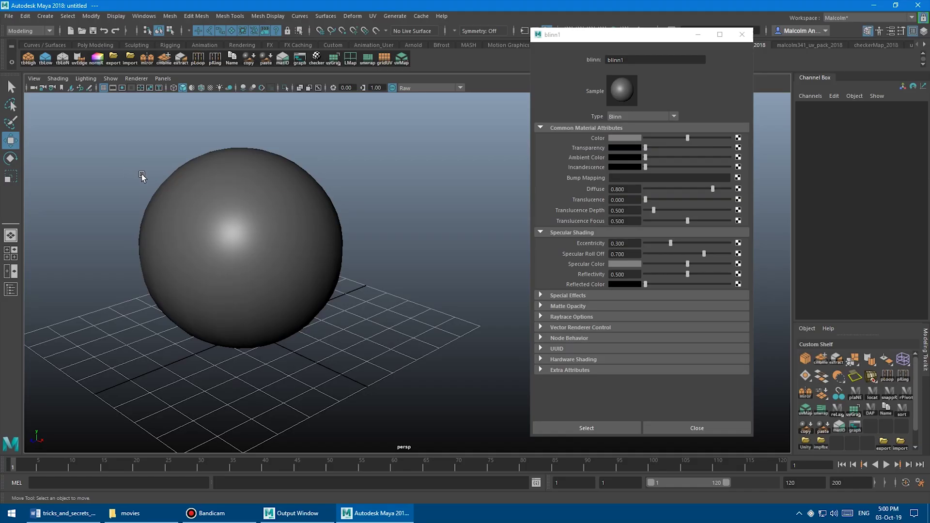
{"action": "left_click_drag", "start_coordinate": [141, 177], "coordinate": [233, 180], "text": "alt"}
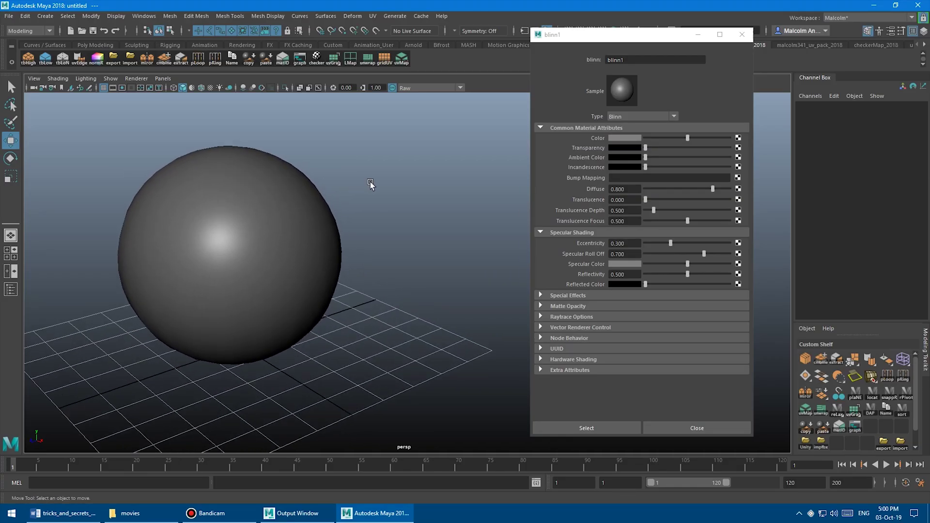
- Open the full colour picker, load the youtube.pal palette from the Desktop and accept it
{"action": "left_click_drag", "start_coordinate": [380, 178], "coordinate": [376, 176], "text": "alt"}
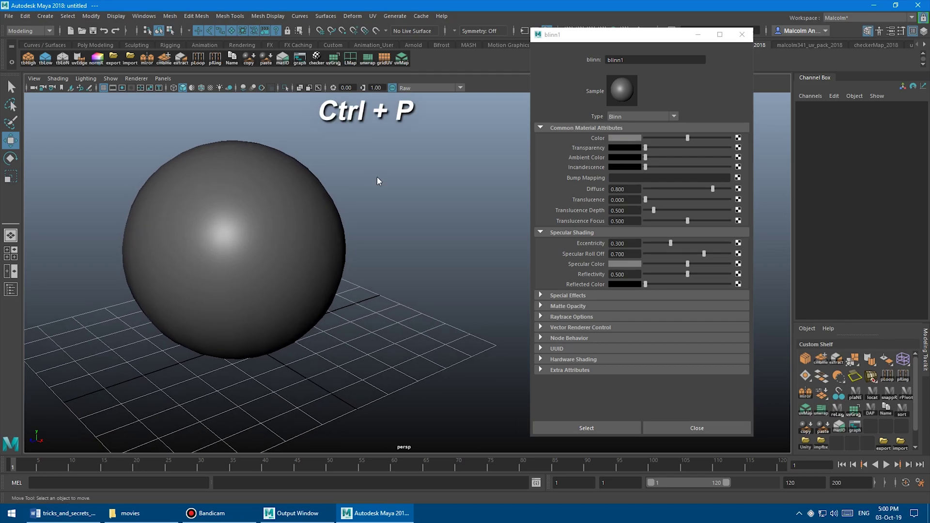
{"action": "key", "text": "ctrl+p"}
{"action": "left_click_drag", "start_coordinate": [367, 134], "coordinate": [380, 13]}
{"action": "left_click", "coordinate": [388, 294]}
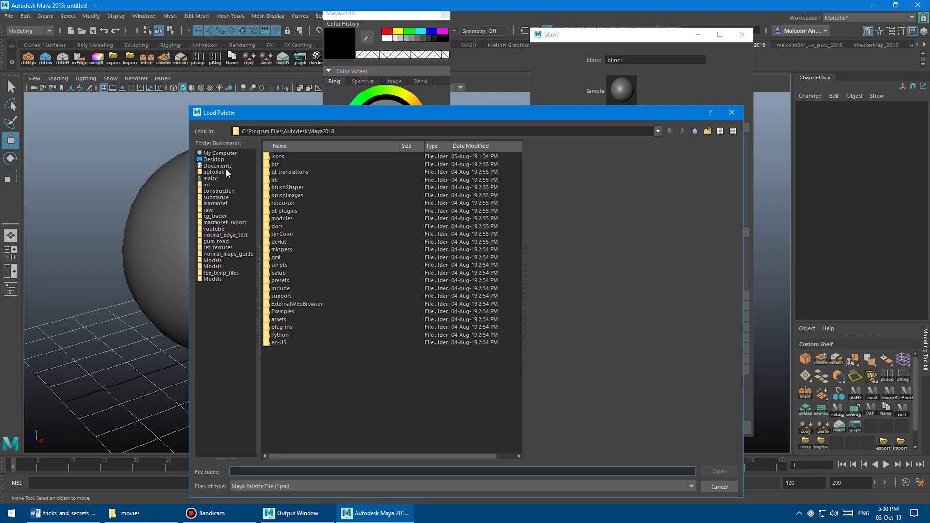
{"action": "left_click", "coordinate": [219, 160]}
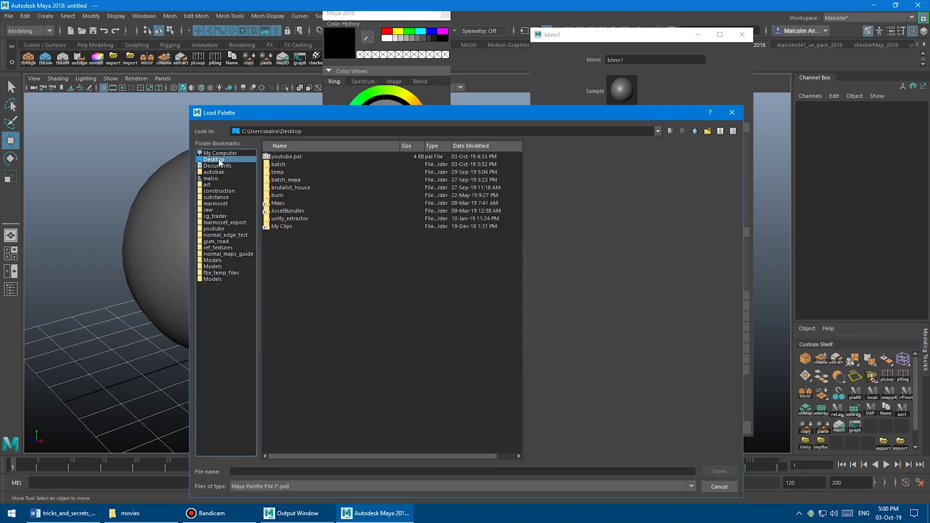
{"action": "double_click", "coordinate": [283, 156]}
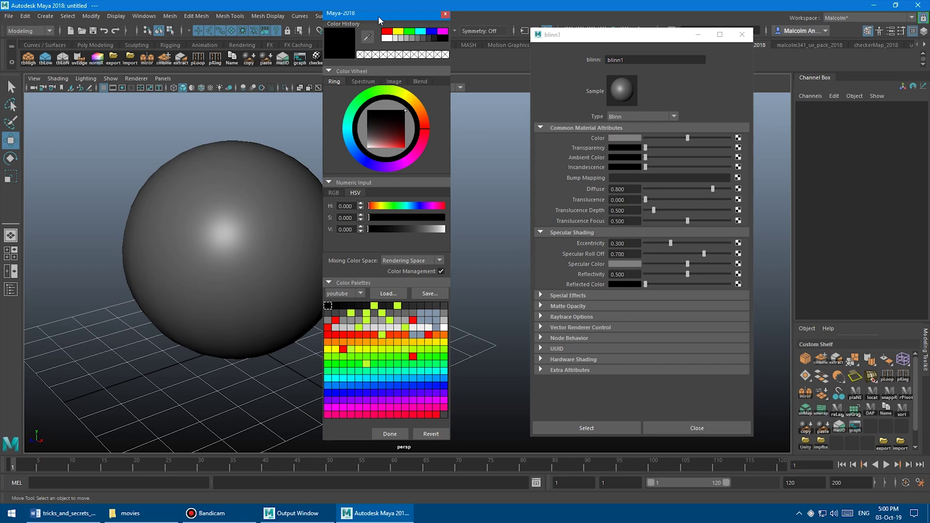
{"action": "left_click_drag", "start_coordinate": [379, 16], "coordinate": [382, 26]}
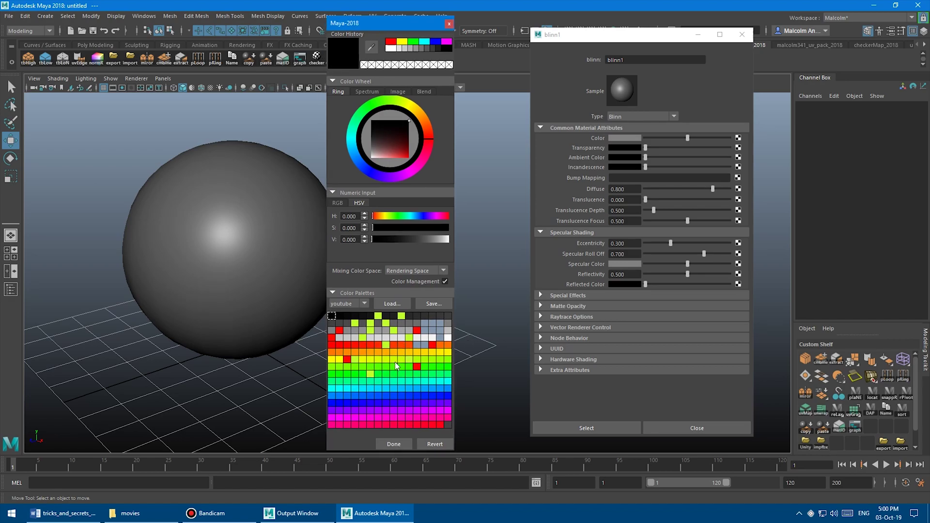
{"action": "left_click", "coordinate": [394, 444]}
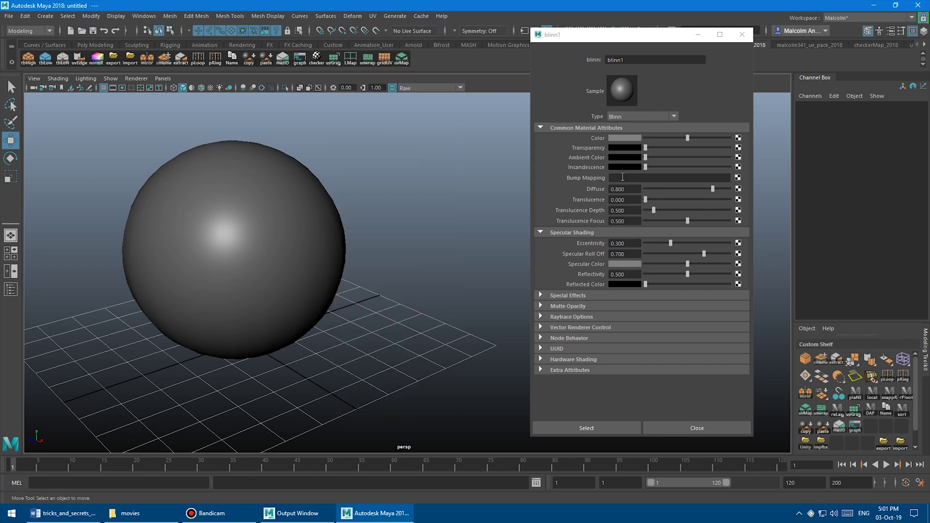
- Open the full colour picker for the blinn1 material's Color attribute and place it beside the material window
{"action": "double_click", "coordinate": [624, 138]}
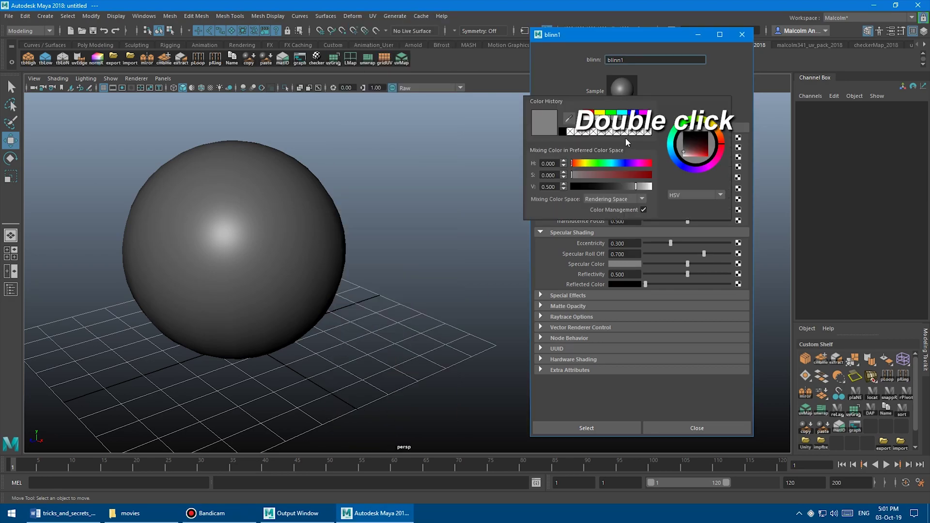
{"action": "double_click", "coordinate": [621, 137]}
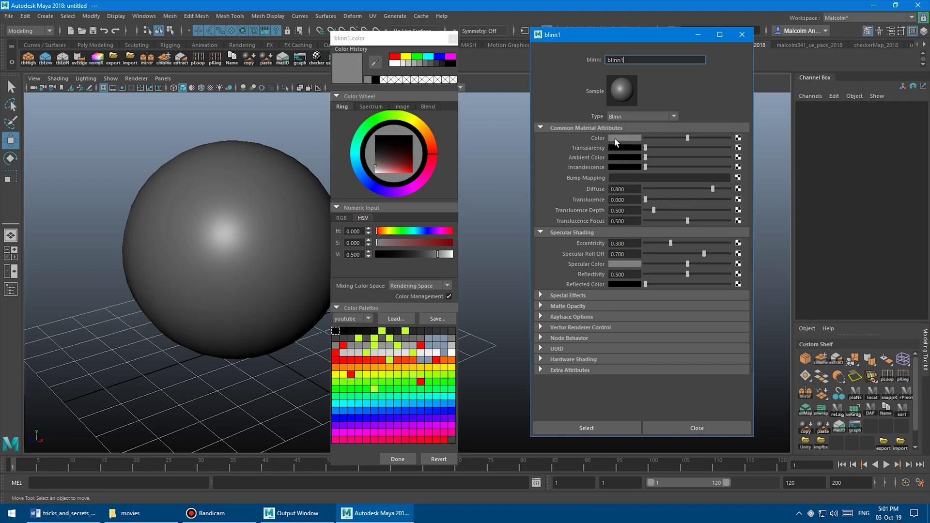
{"action": "left_click_drag", "start_coordinate": [383, 44], "coordinate": [443, 33]}
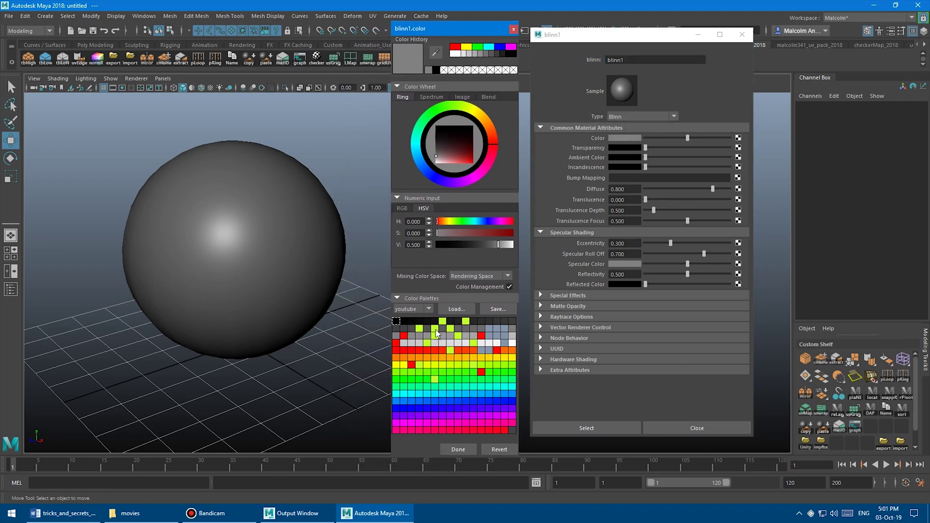
- Apply lime green, red and blue-grey palette swatches to the blinn1 colour, finish with orange and close the picker
{"action": "left_click", "coordinate": [420, 329]}
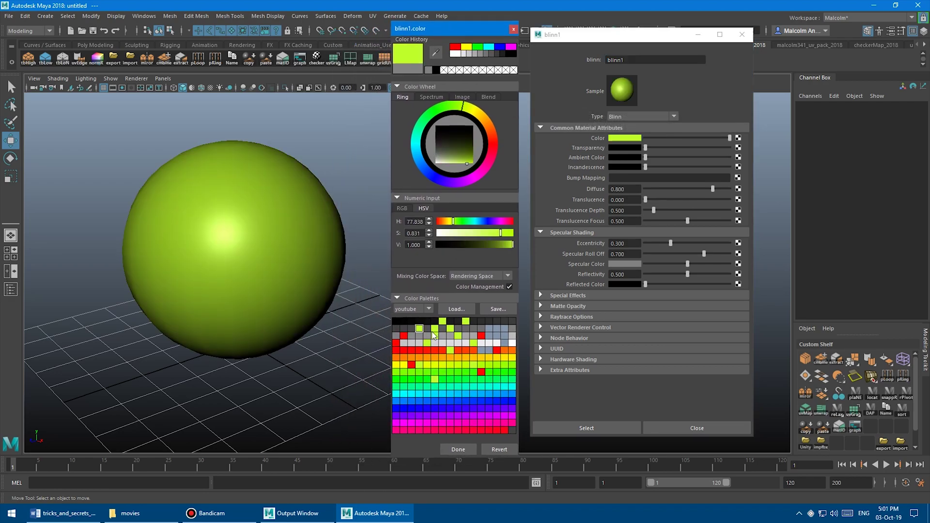
{"action": "left_click", "coordinate": [406, 336]}
{"action": "left_click", "coordinate": [481, 350]}
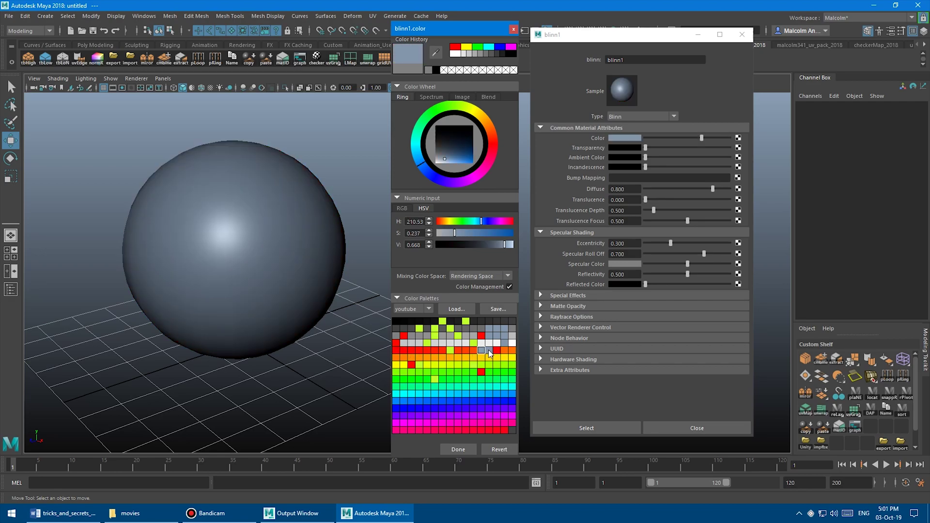
{"action": "left_click", "coordinate": [455, 359]}
{"action": "left_click", "coordinate": [451, 372]}
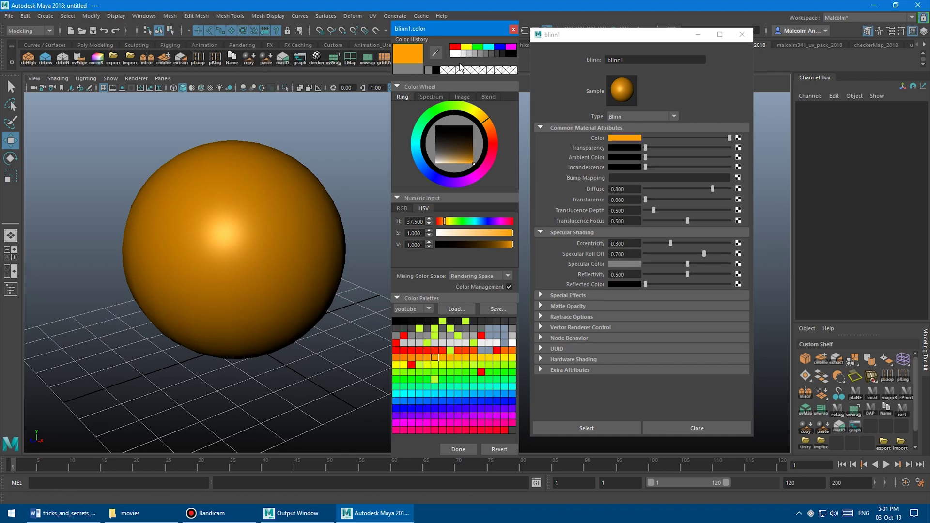
{"action": "left_click", "coordinate": [512, 29]}
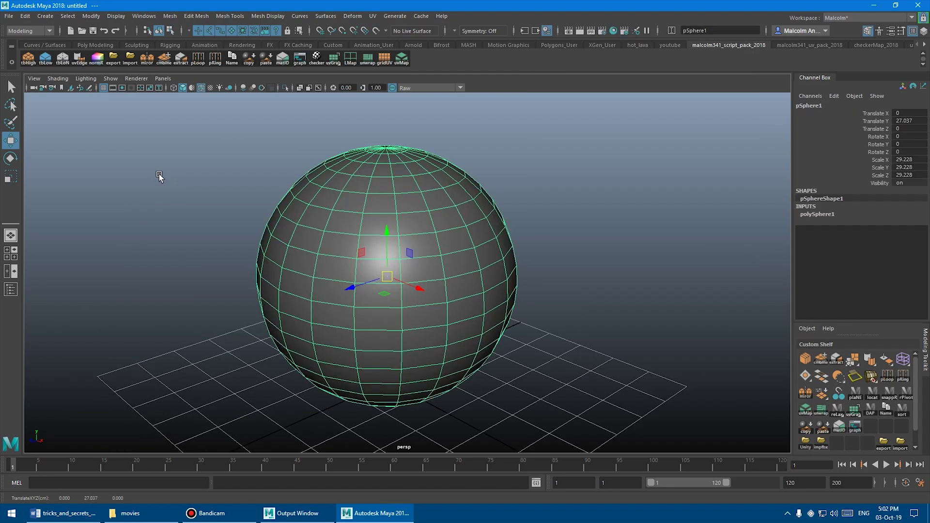
- Cycle the sphere's active manipulator through its Translate X, Y, Z and Rotate X, Y, Z channels
{"action": "left_click_drag", "start_coordinate": [468, 198], "coordinate": [504, 196], "text": "alt"}
{"action": "left_click", "coordinate": [504, 196]}
{"action": "left_click", "coordinate": [416, 203]}
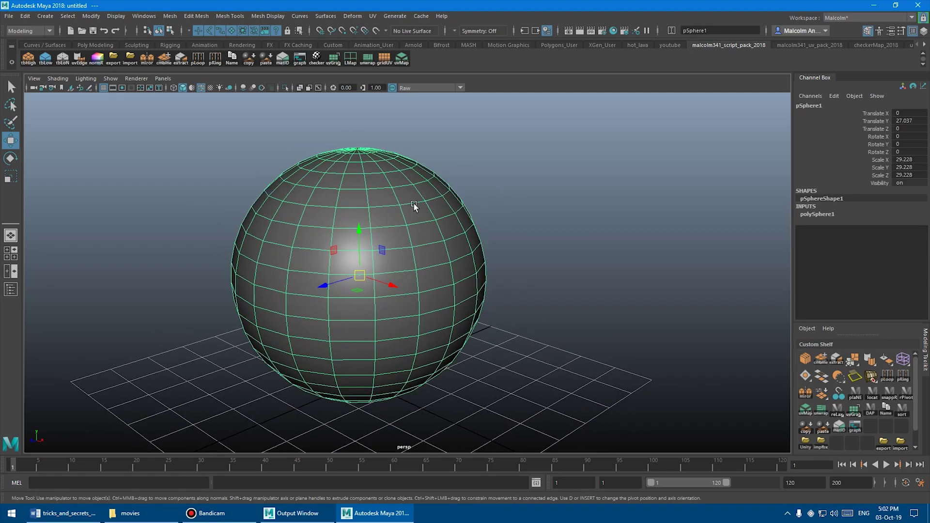
{"action": "middle_click_drag", "start_coordinate": [420, 208], "coordinate": [451, 202], "text": "alt"}
{"action": "mouse_move", "coordinate": [567, 208]}
{"action": "left_mouse_down", "text": "alt"}
{"action": "mouse_move", "coordinate": [539, 205]}
{"action": "mouse_move", "coordinate": [575, 203]}
{"action": "left_mouse_up", "text": "alt"}
{"action": "left_click", "coordinate": [876, 114]}
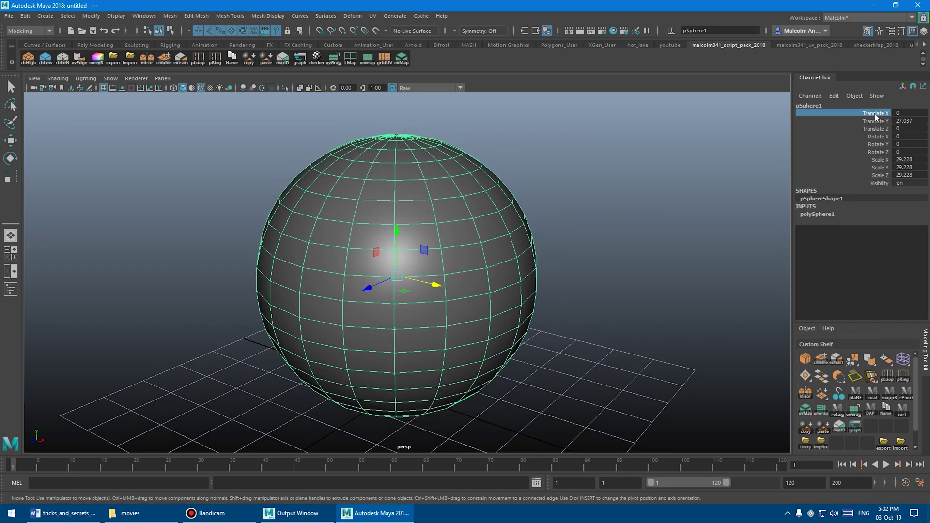
{"action": "left_click", "coordinate": [878, 121]}
{"action": "left_click", "coordinate": [877, 129]}
{"action": "left_click", "coordinate": [877, 137]}
{"action": "left_click", "coordinate": [878, 145]}
{"action": "left_click", "coordinate": [878, 152]}
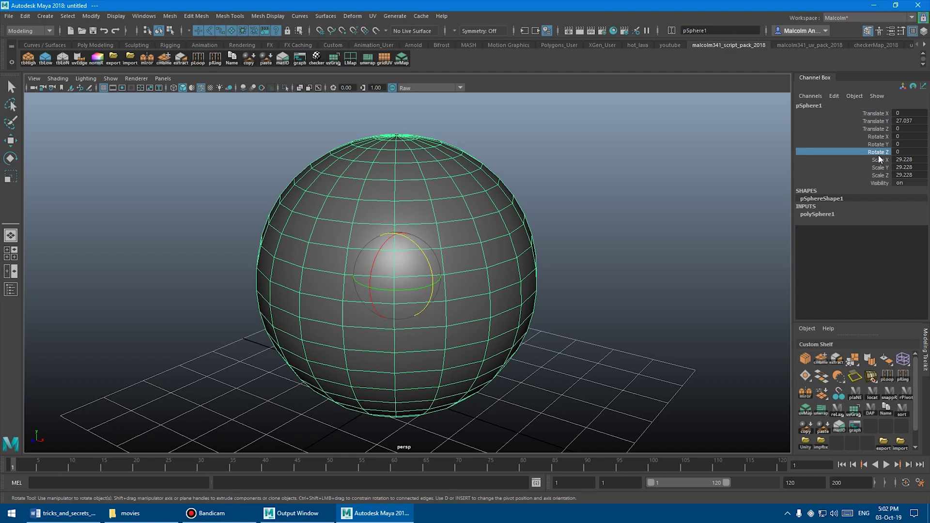
- Cycle the sphere's active manipulator through its Scale X, Y and Z channels
{"action": "left_click", "coordinate": [878, 160]}
{"action": "left_click", "coordinate": [878, 167]}
{"action": "left_click", "coordinate": [879, 176]}
{"action": "left_click", "coordinate": [879, 168]}
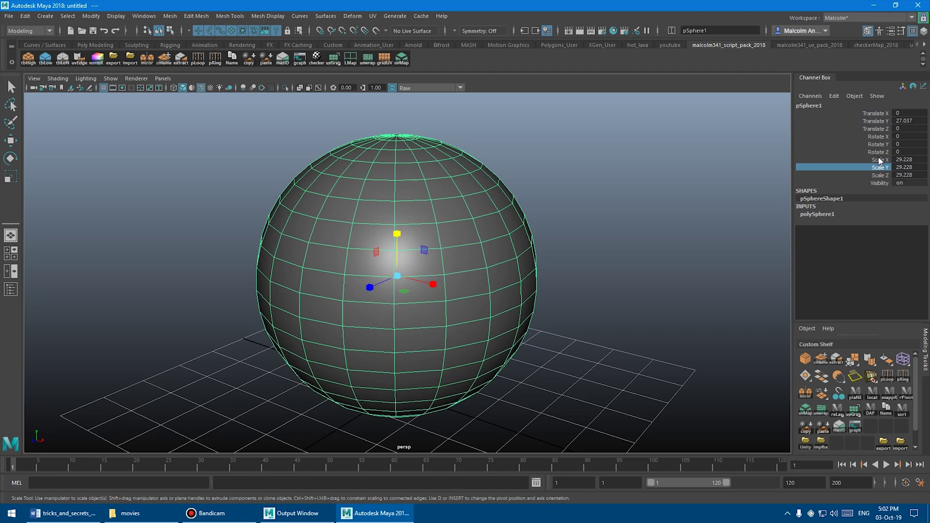
{"action": "left_click", "coordinate": [879, 160]}
- Try scaling the sphere along Y interactively in the viewport through its Scale Y channel, and undo it
{"action": "left_click", "coordinate": [880, 167]}
{"action": "middle_click_drag", "start_coordinate": [611, 175], "coordinate": [572, 171], "text": "alt"}
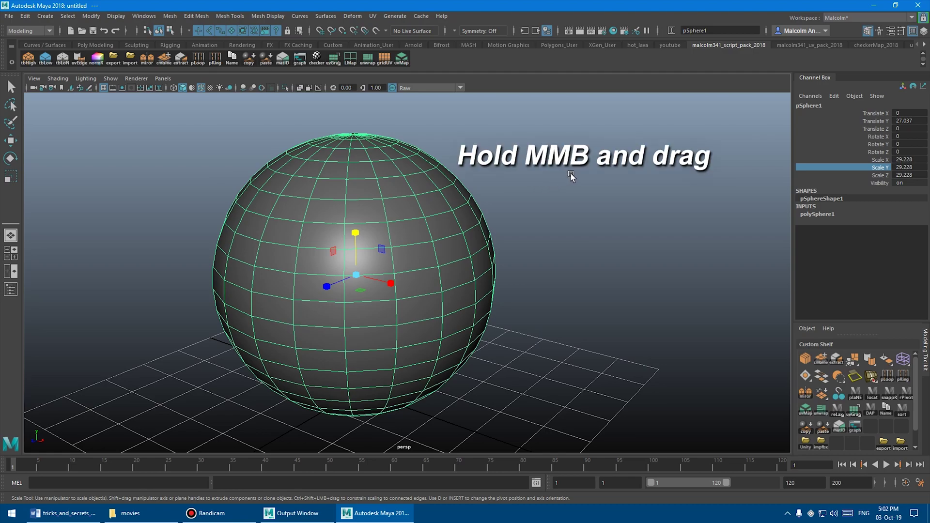
{"action": "mouse_move", "coordinate": [574, 172]}
{"action": "middle_mouse_down"}
{"action": "mouse_move", "coordinate": [538, 183]}
{"action": "mouse_move", "coordinate": [538, 160]}
{"action": "mouse_move", "coordinate": [554, 224]}
{"action": "mouse_move", "coordinate": [567, 166]}
{"action": "mouse_move", "coordinate": [581, 245]}
{"action": "mouse_move", "coordinate": [563, 166]}
{"action": "mouse_move", "coordinate": [561, 220]}
{"action": "mouse_move", "coordinate": [567, 174]}
{"action": "mouse_move", "coordinate": [565, 187]}
{"action": "middle_mouse_up"}
{"action": "key", "text": "ctrl+z"}
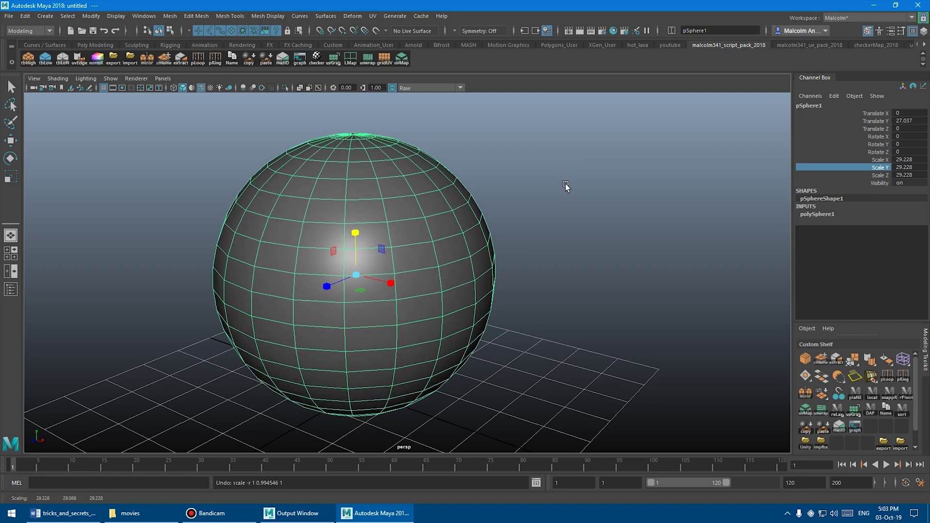
- Try scaling the sphere through its Scale Z channel, undo it, and try moving it through Translate Z
{"action": "left_click", "coordinate": [878, 161]}
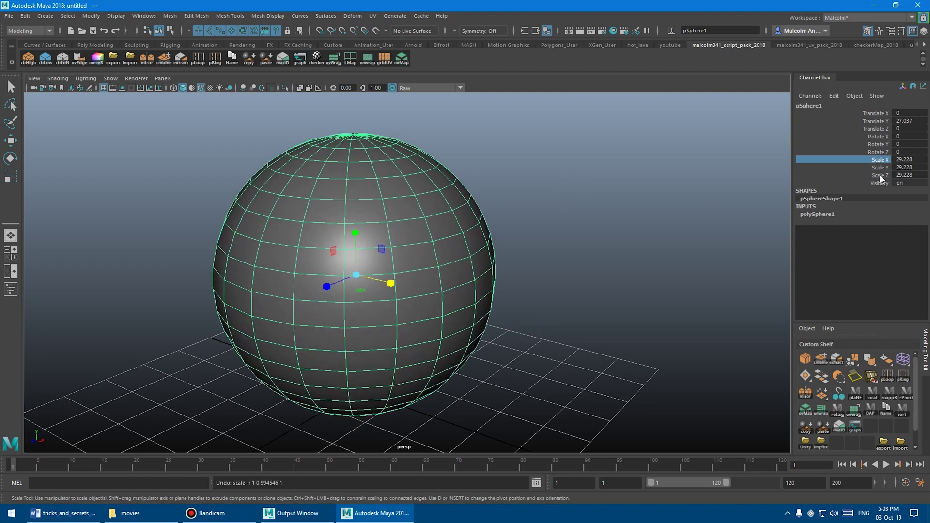
{"action": "left_click", "coordinate": [880, 175], "text": "shift"}
{"action": "middle_click_drag", "start_coordinate": [579, 189], "coordinate": [535, 198]}
{"action": "key", "text": "ctrl+z"}
{"action": "left_click", "coordinate": [874, 129]}
{"action": "middle_click_drag", "start_coordinate": [612, 160], "coordinate": [637, 187]}
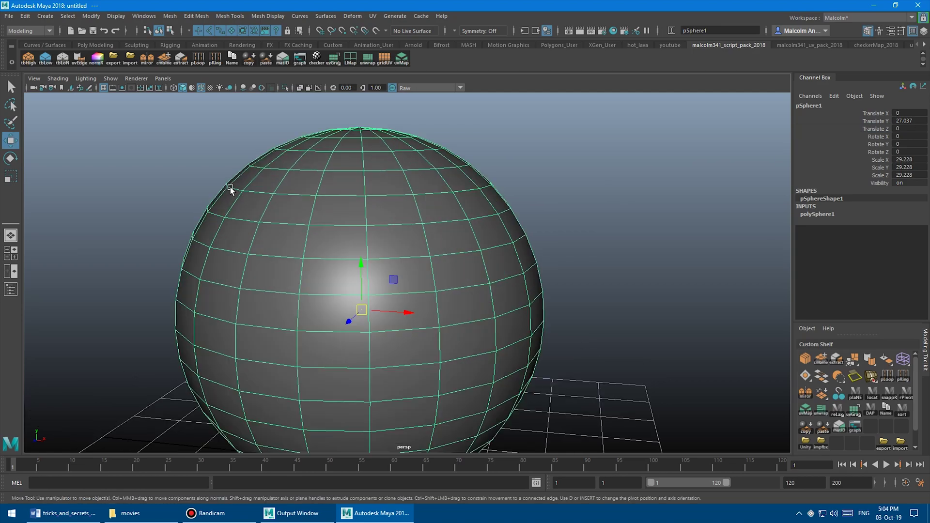
- Switch the sphere to face selection and paint-select a block of faces on its upper right side
{"action": "middle_click_drag", "start_coordinate": [268, 191], "coordinate": [282, 177], "text": "alt"}
{"action": "left_click_drag", "start_coordinate": [282, 178], "coordinate": [274, 189], "text": "alt"}
{"action": "right_click_drag", "start_coordinate": [274, 189], "coordinate": [269, 187], "text": "alt"}
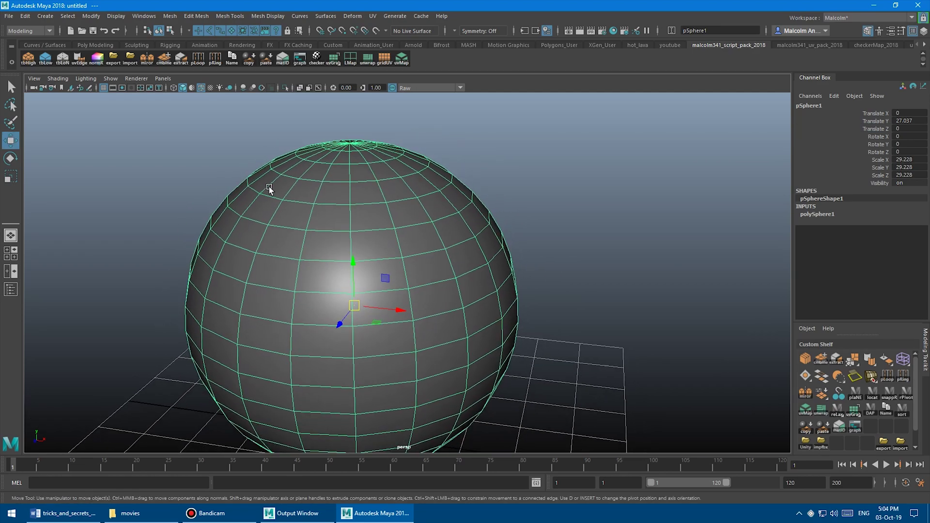
{"action": "left_click_drag", "start_coordinate": [271, 164], "coordinate": [351, 175], "text": "alt"}
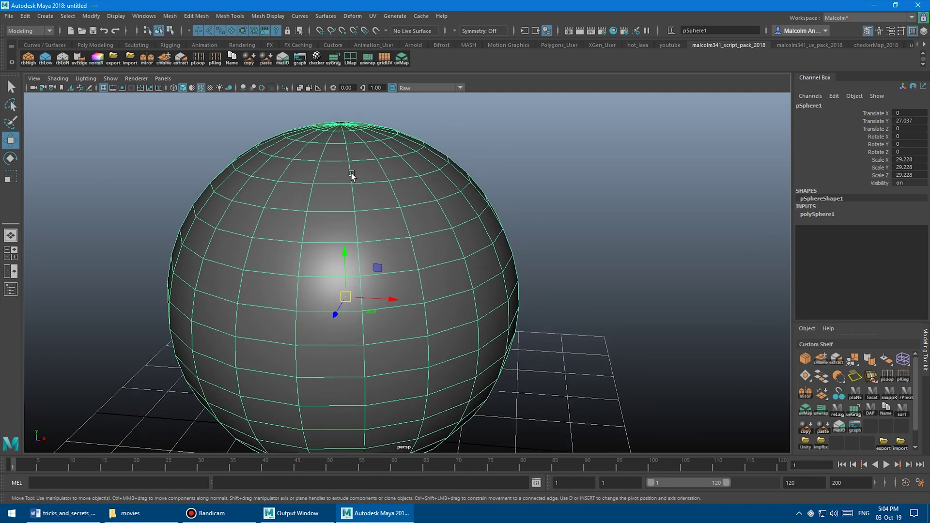
{"action": "right_click_drag", "start_coordinate": [409, 177], "coordinate": [400, 200]}
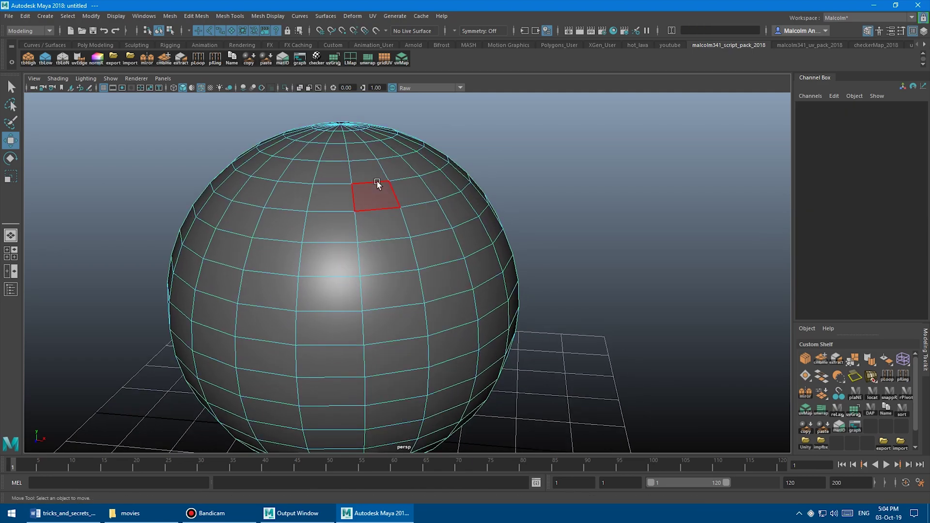
{"action": "key", "text": "Tab"}
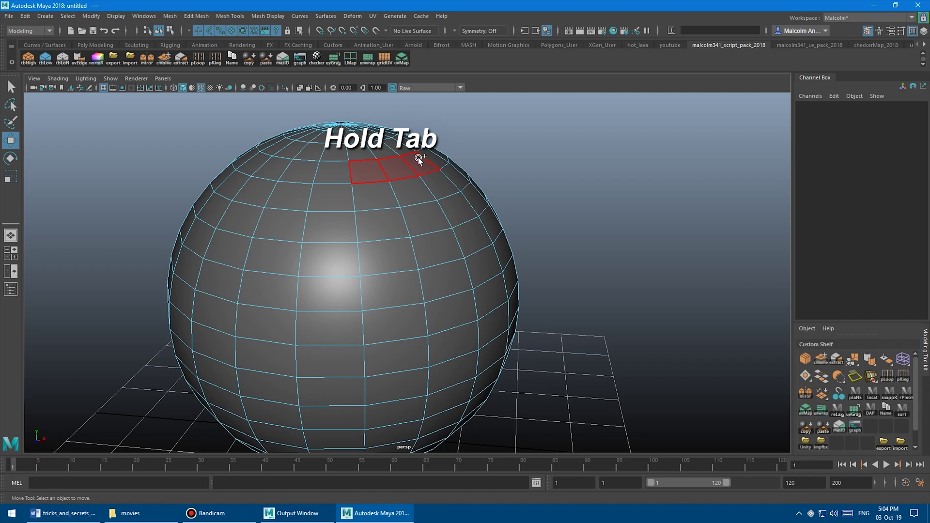
{"action": "mouse_move", "coordinate": [466, 193]}
{"action": "left_mouse_down"}
{"action": "mouse_move", "coordinate": [413, 251]}
{"action": "mouse_move", "coordinate": [492, 248]}
{"action": "left_mouse_up"}
{"action": "mouse_move", "coordinate": [556, 215]}
{"action": "left_mouse_down", "text": "alt"}
{"action": "mouse_move", "coordinate": [531, 220]}
{"action": "mouse_move", "coordinate": [544, 220]}
{"action": "left_mouse_up", "text": "alt"}
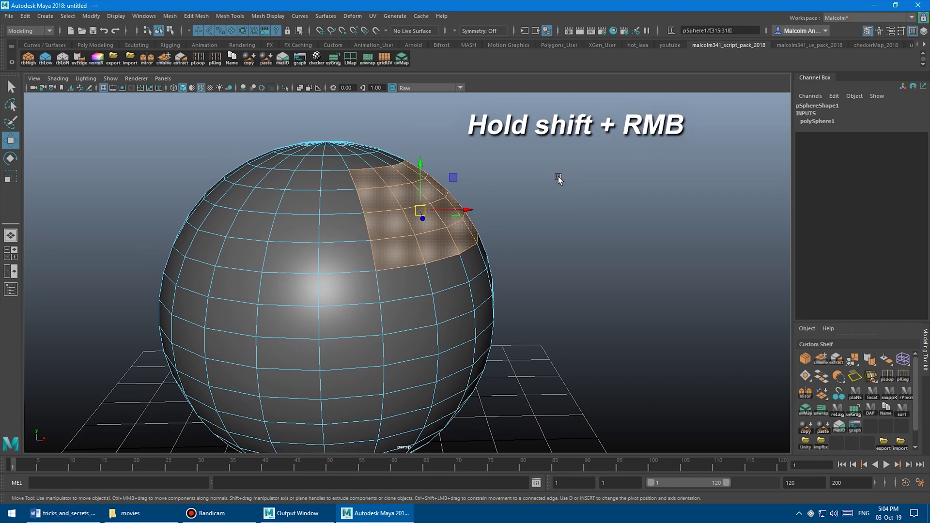
- Extrude the selected sphere faces outward with a thickness of 5
{"action": "right_click_drag", "start_coordinate": [576, 172], "coordinate": [575, 197], "text": "shift"}
{"action": "left_click_drag", "start_coordinate": [554, 178], "coordinate": [528, 177], "text": "alt"}
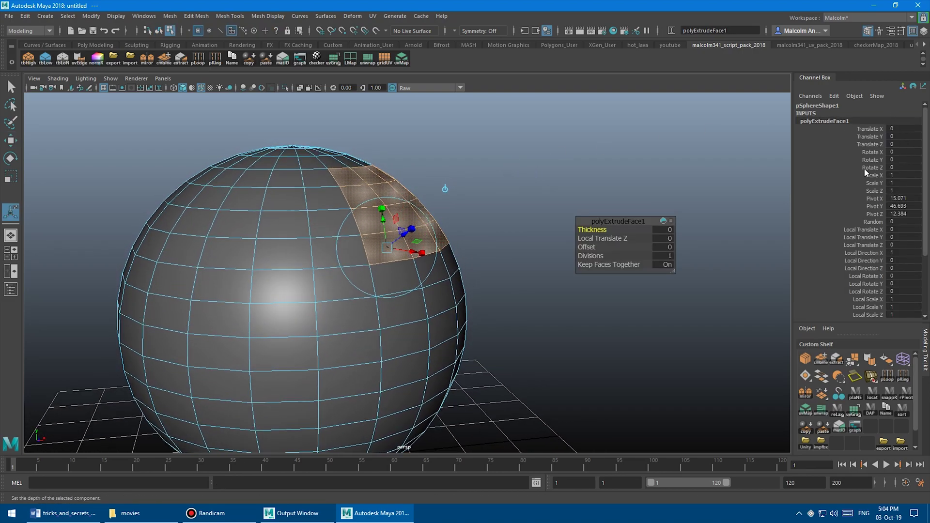
{"action": "middle_click_drag", "start_coordinate": [578, 161], "coordinate": [552, 157], "text": "alt"}
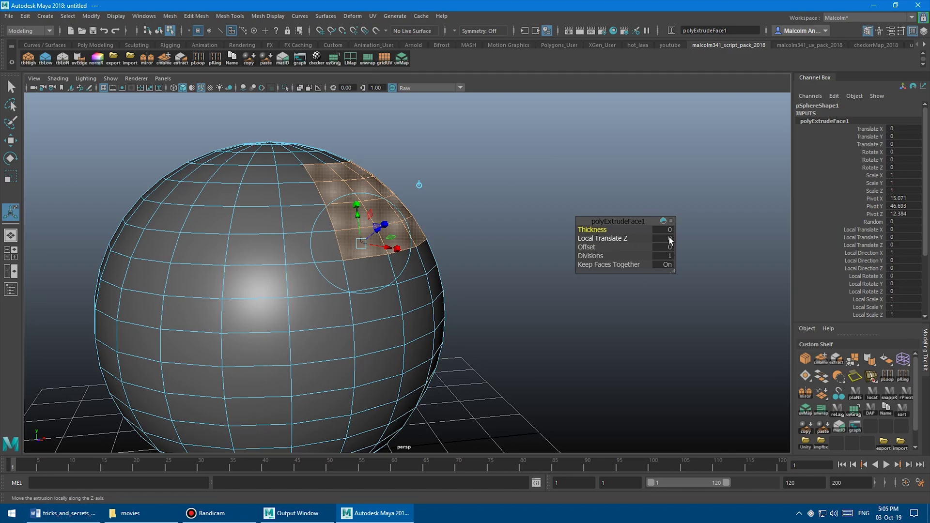
{"action": "left_click_drag", "start_coordinate": [514, 211], "coordinate": [499, 180], "text": "alt"}
{"action": "middle_click_drag", "start_coordinate": [501, 155], "coordinate": [524, 153]}
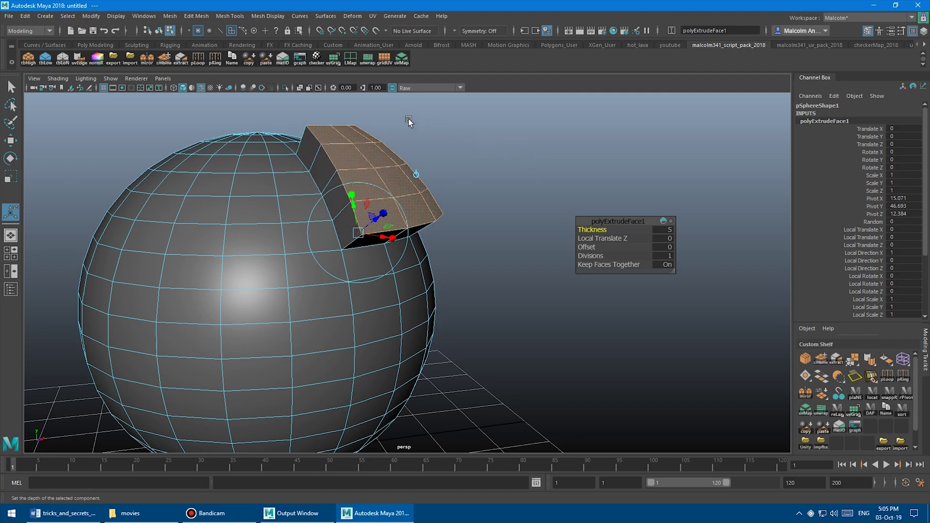
- Adjust the extrusion's thickness interactively in the viewport to 5.6 and then to 4.4
{"action": "middle_click_drag", "start_coordinate": [408, 121], "coordinate": [109, 162]}
{"action": "middle_click_drag", "start_coordinate": [189, 121], "coordinate": [226, 182], "text": "alt"}
{"action": "right_click_drag", "start_coordinate": [226, 182], "coordinate": [290, 151], "text": "alt"}
{"action": "middle_click_drag", "start_coordinate": [290, 151], "coordinate": [397, 209], "text": "alt"}
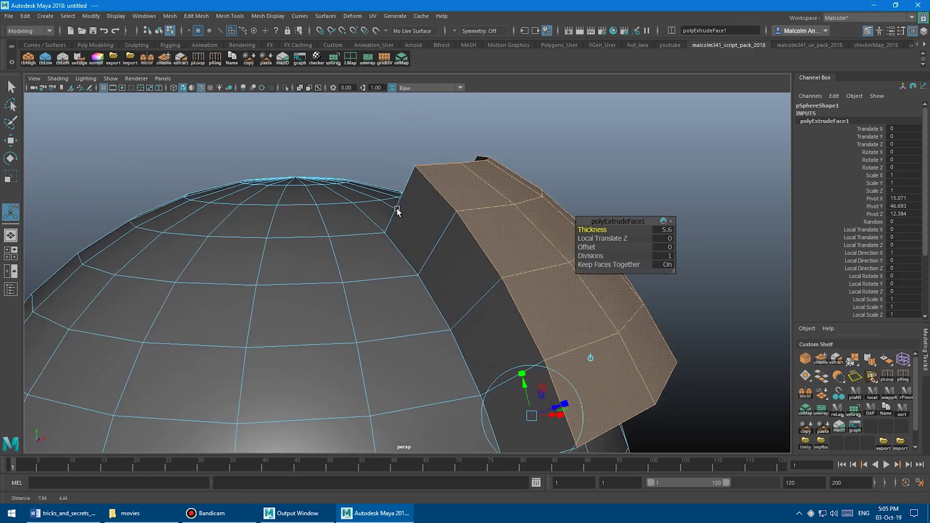
{"action": "right_click_drag", "start_coordinate": [271, 203], "coordinate": [365, 181], "text": "alt"}
{"action": "middle_click_drag", "start_coordinate": [365, 181], "coordinate": [351, 232], "text": "alt"}
{"action": "right_click_drag", "start_coordinate": [271, 196], "coordinate": [400, 186], "text": "alt"}
{"action": "middle_click_drag", "start_coordinate": [401, 187], "coordinate": [395, 188]}
{"action": "left_click_drag", "start_coordinate": [359, 201], "coordinate": [392, 216], "text": "alt"}
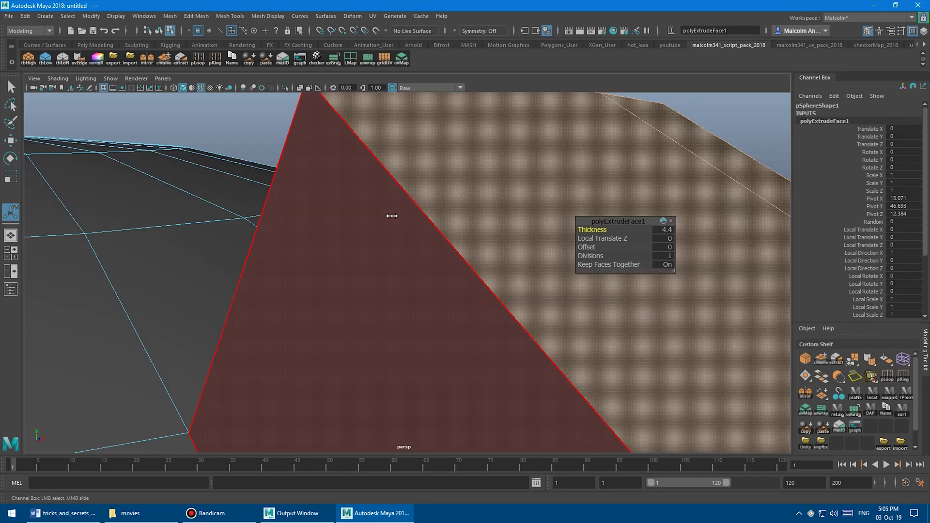
- Reduce the extrusion's thickness interactively to 0.4
{"action": "middle_click_drag", "start_coordinate": [392, 216], "coordinate": [415, 205]}
{"action": "left_click_drag", "start_coordinate": [415, 206], "coordinate": [394, 220], "text": "alt"}
{"action": "middle_click_drag", "start_coordinate": [388, 211], "coordinate": [390, 216]}
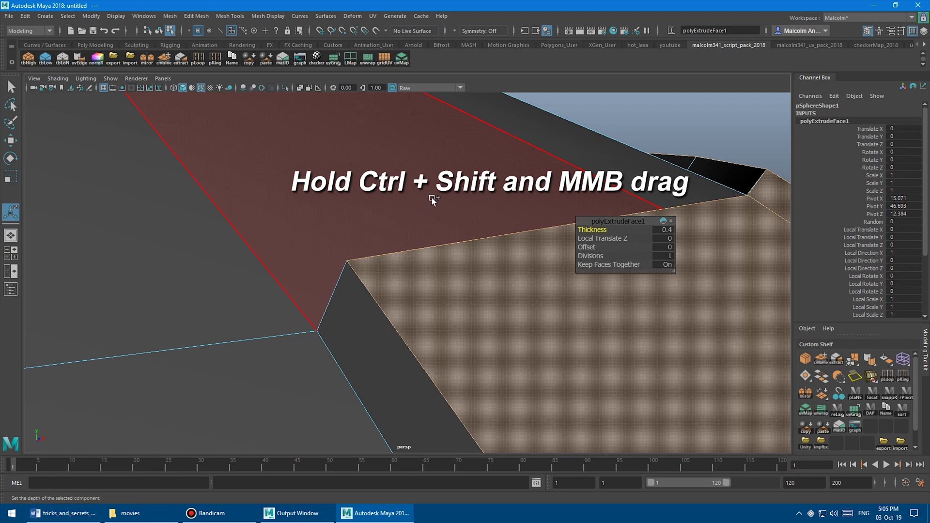
- Fine-tune the extrusion's thickness in small increments to 0.463 and then to about 0.6
{"action": "middle_click_drag", "start_coordinate": [440, 194], "coordinate": [469, 187], "text": "ctrl+shift"}
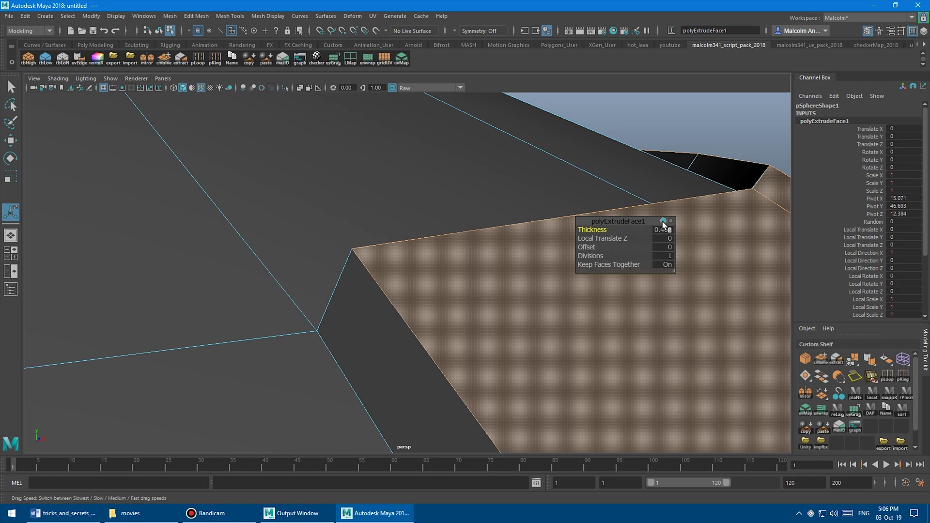
{"action": "middle_click_drag", "start_coordinate": [315, 185], "coordinate": [315, 186]}
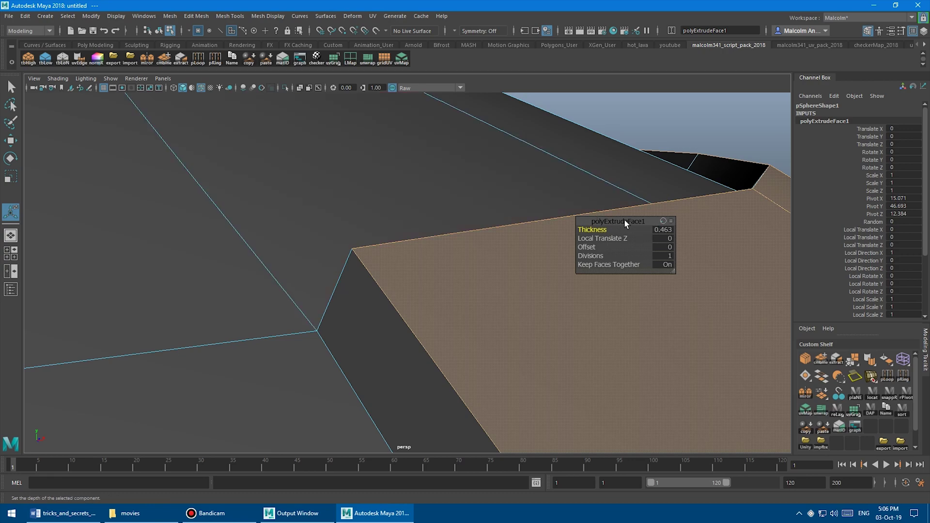
{"action": "middle_click_drag", "start_coordinate": [370, 195], "coordinate": [368, 213]}
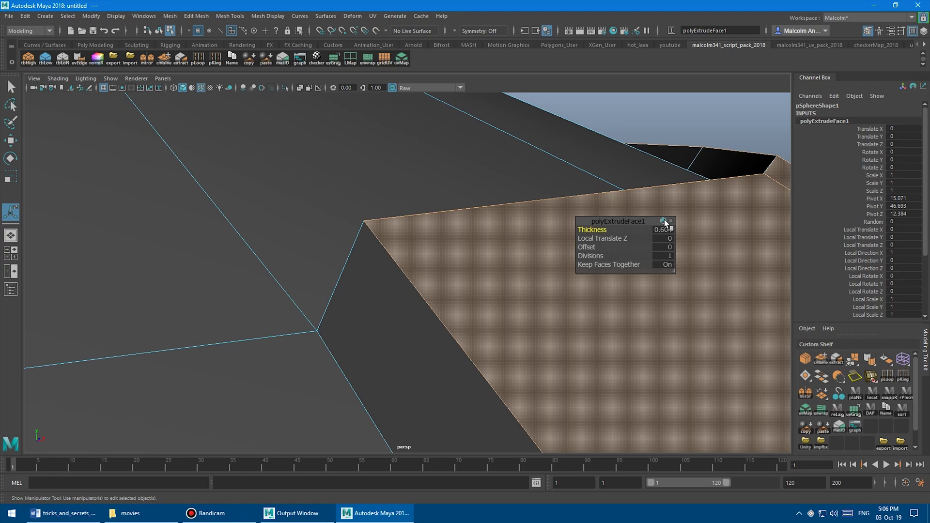
{"action": "middle_click_drag", "start_coordinate": [327, 185], "coordinate": [382, 199]}
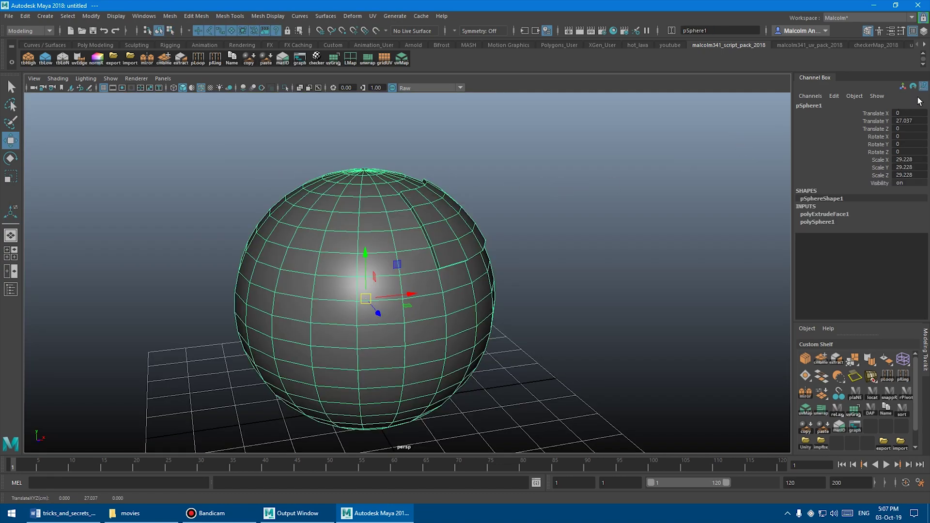
{"action": "middle_click_drag", "start_coordinate": [568, 151], "coordinate": [579, 143], "text": "alt"}
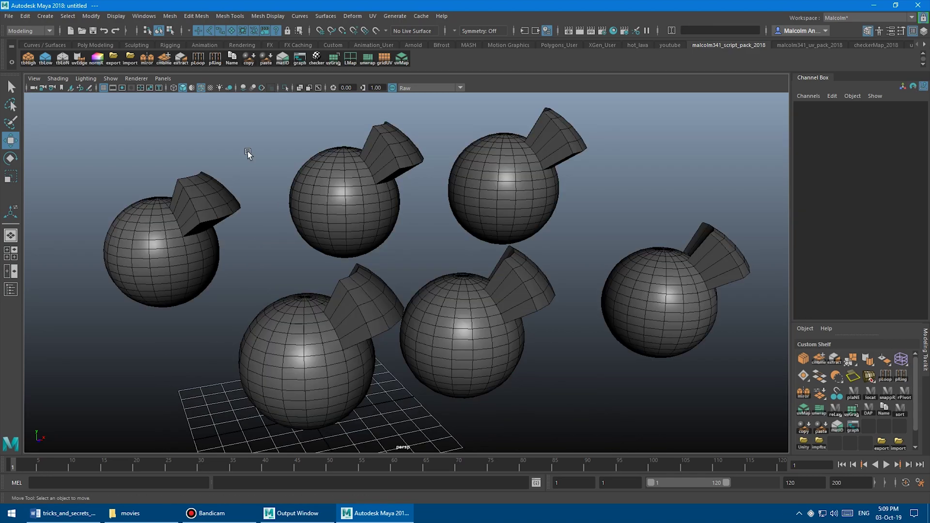
- Move the middle sphere of the back row closer to the far-left sphere, and select the back-right sphere
{"action": "middle_click_drag", "start_coordinate": [265, 158], "coordinate": [269, 159], "text": "alt"}
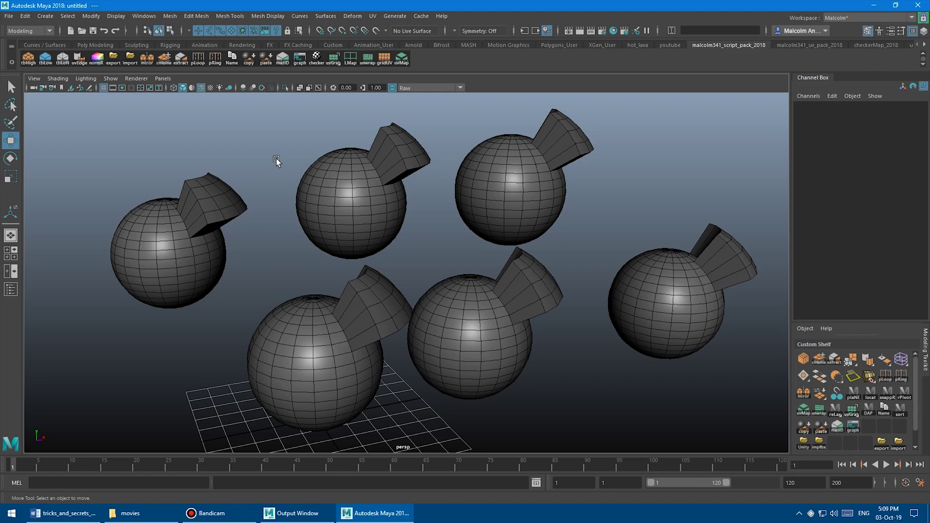
{"action": "middle_click_drag", "start_coordinate": [290, 154], "coordinate": [300, 151], "text": "alt"}
{"action": "left_click", "coordinate": [346, 176]}
{"action": "middle_click_drag", "start_coordinate": [346, 176], "coordinate": [279, 199]}
{"action": "left_click", "coordinate": [533, 196]}
{"action": "middle_click_drag", "start_coordinate": [534, 197], "coordinate": [243, 164]}
- Open the Outliner to list all nodes in the scene
{"action": "middle_click_drag", "start_coordinate": [194, 177], "coordinate": [217, 175], "text": "alt"}
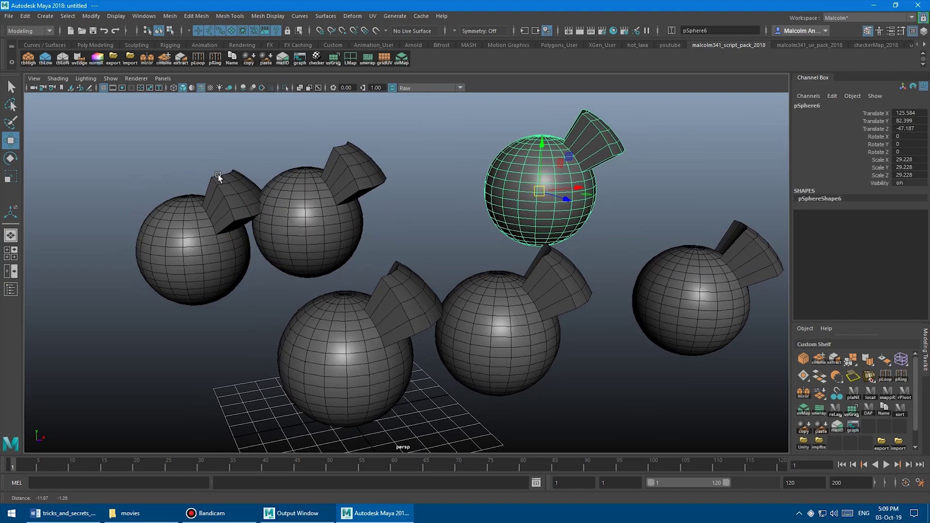
{"action": "right_click_drag", "start_coordinate": [218, 175], "coordinate": [216, 173], "text": "alt"}
{"action": "middle_click_drag", "start_coordinate": [216, 173], "coordinate": [179, 178], "text": "alt"}
{"action": "right_click_drag", "start_coordinate": [225, 173], "coordinate": [239, 170], "text": "alt"}
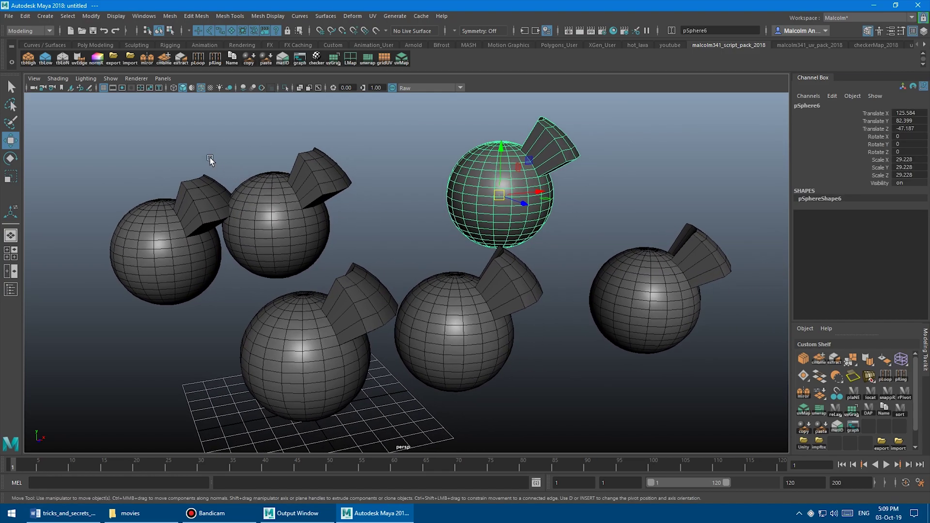
{"action": "left_click", "coordinate": [143, 16]}
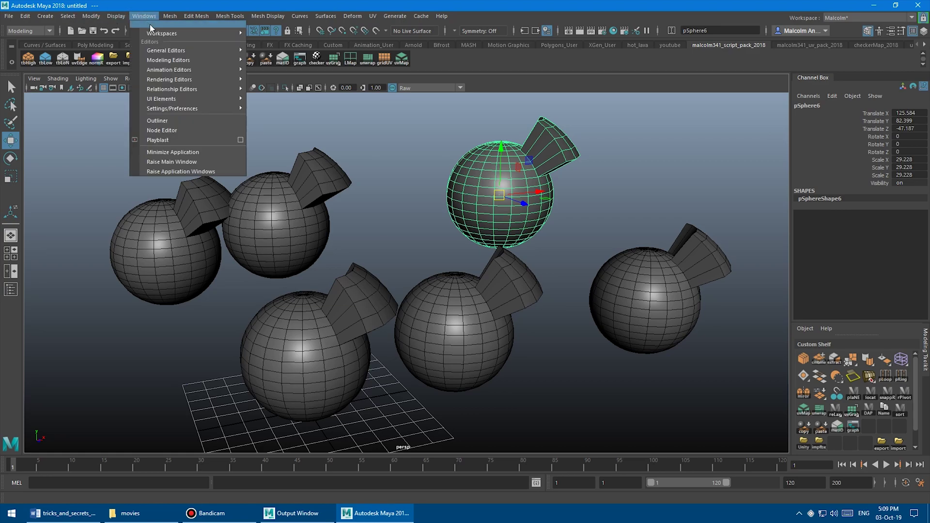
{"action": "left_click", "coordinate": [183, 120]}
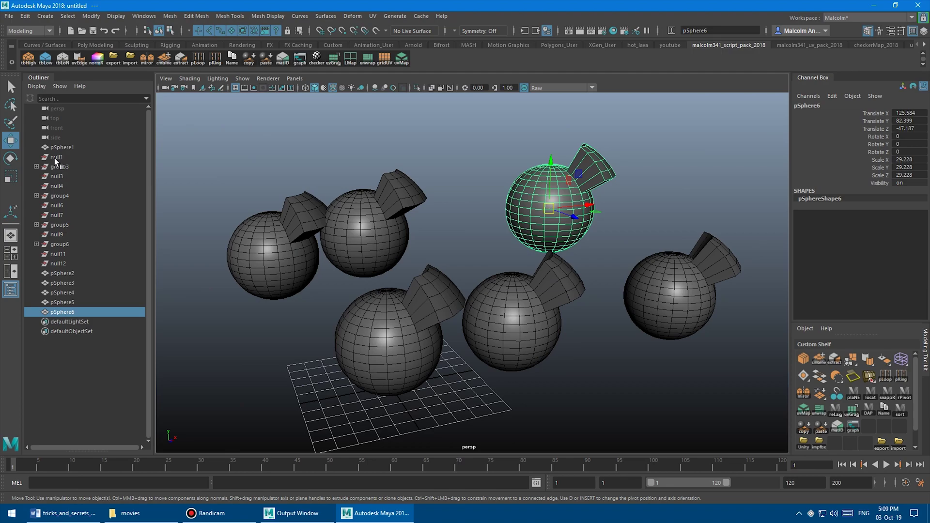
- Examine the null and group nodes in the Outliner, expanding group3, group2 and group5, and clear the selection
{"action": "left_click", "coordinate": [55, 158]}
{"action": "left_click", "coordinate": [58, 168]}
{"action": "left_click", "coordinate": [60, 176]}
{"action": "left_click", "coordinate": [60, 186]}
{"action": "left_click", "coordinate": [36, 166]}
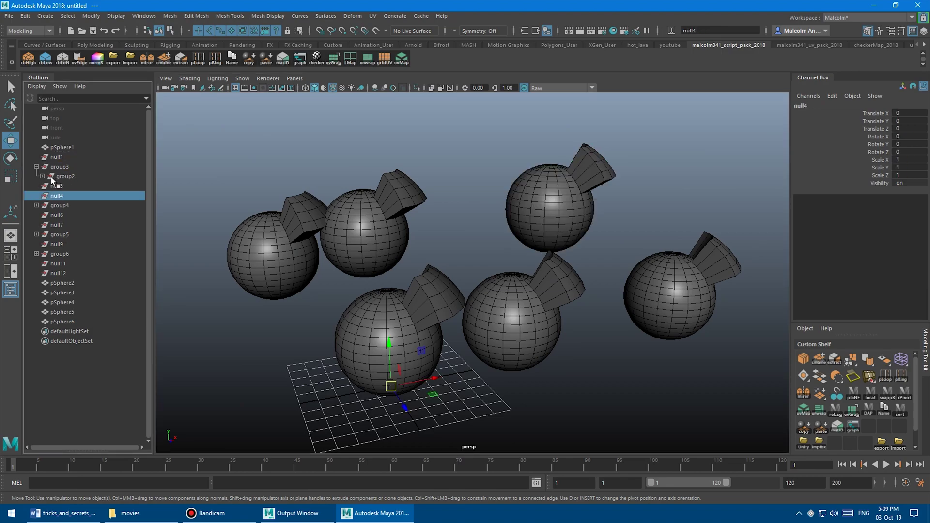
{"action": "left_click", "coordinate": [43, 176]}
{"action": "left_click", "coordinate": [36, 244]}
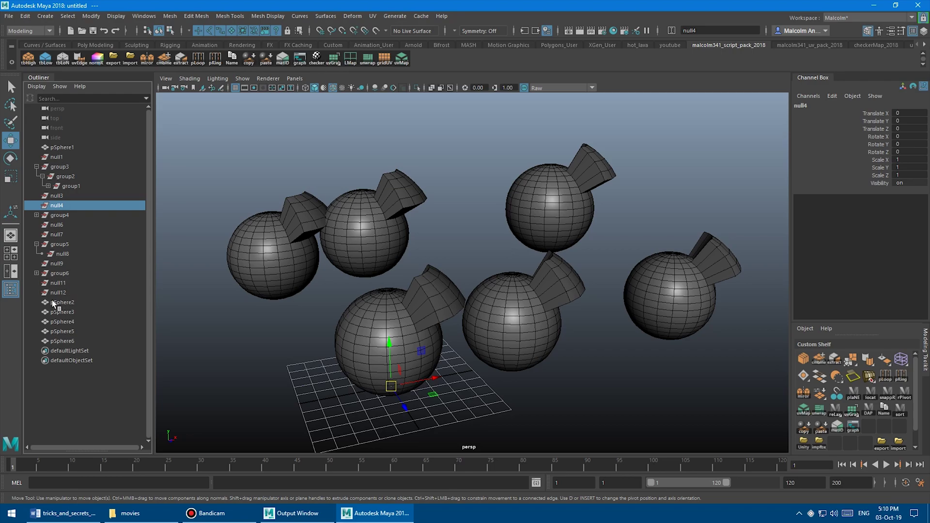
{"action": "left_click", "coordinate": [257, 357]}
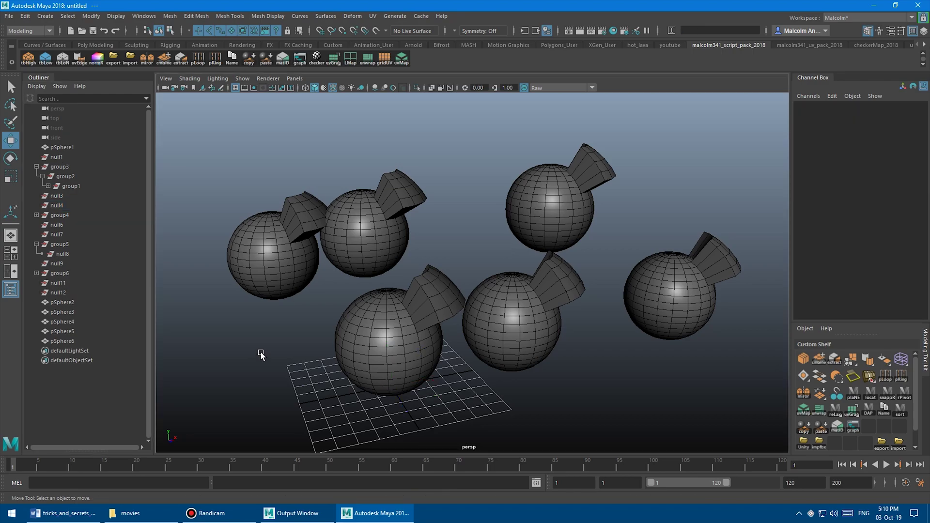
{"action": "middle_click_drag", "start_coordinate": [258, 359], "coordinate": [262, 343], "text": "alt"}
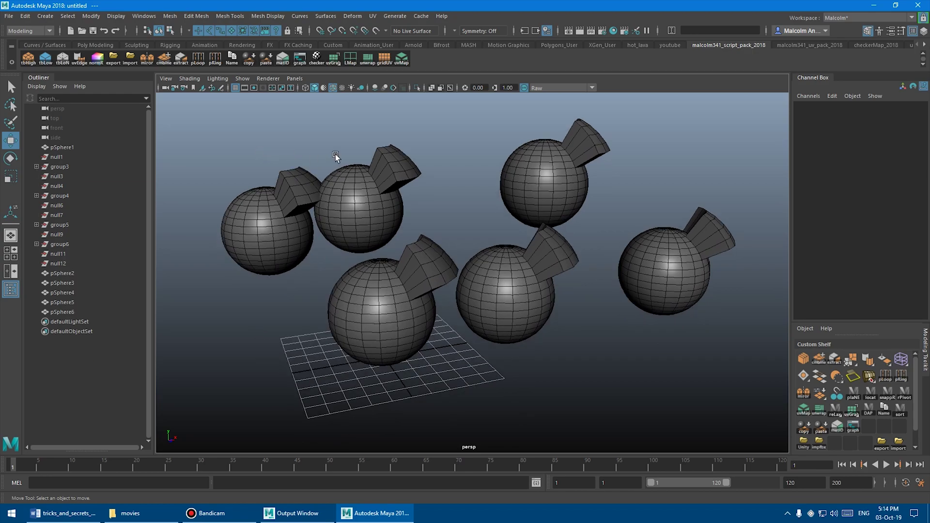
{"action": "middle_click_drag", "start_coordinate": [335, 156], "coordinate": [313, 160], "text": "alt"}
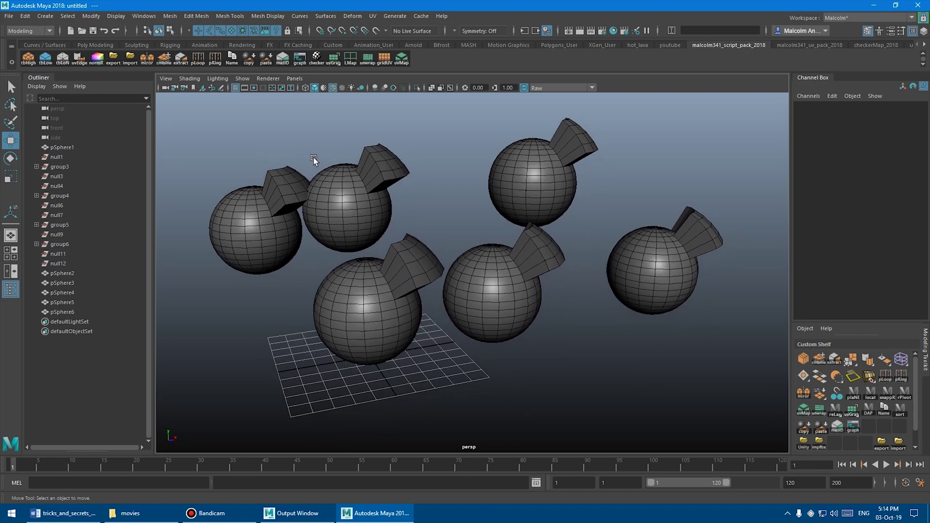
- Open the Optimize Scene Size options and reset them to the default settings
{"action": "left_click", "coordinate": [9, 16]}
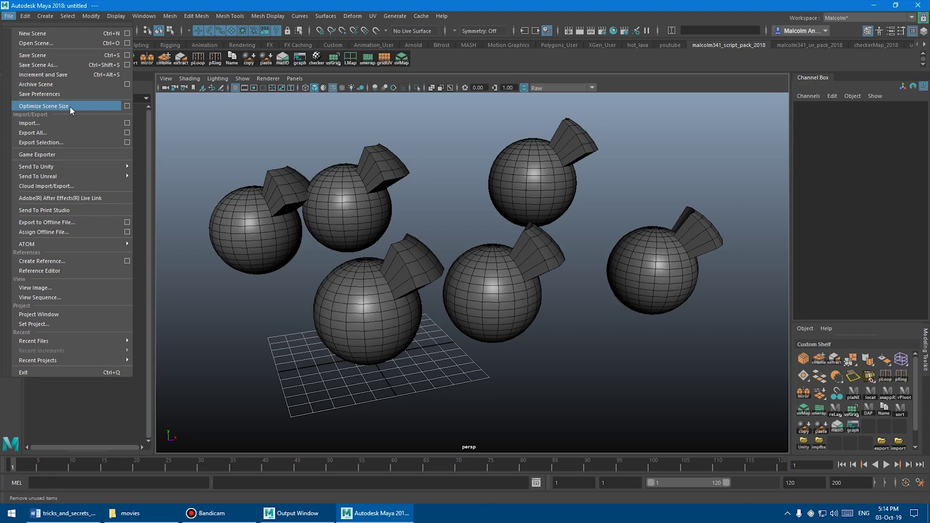
{"action": "left_click", "coordinate": [127, 106]}
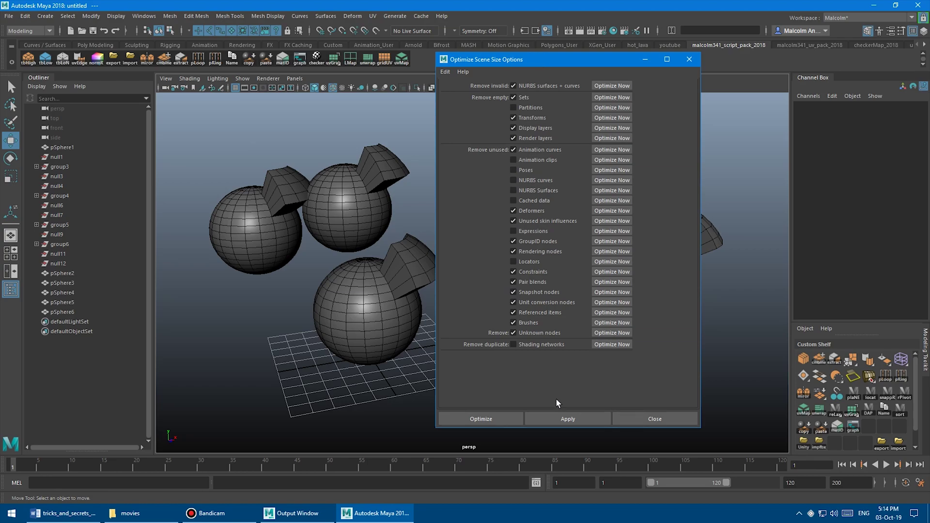
{"action": "left_click", "coordinate": [568, 418]}
{"action": "left_click", "coordinate": [444, 71]}
{"action": "left_click", "coordinate": [461, 91]}
{"action": "left_click_drag", "start_coordinate": [513, 59], "coordinate": [522, 63]}
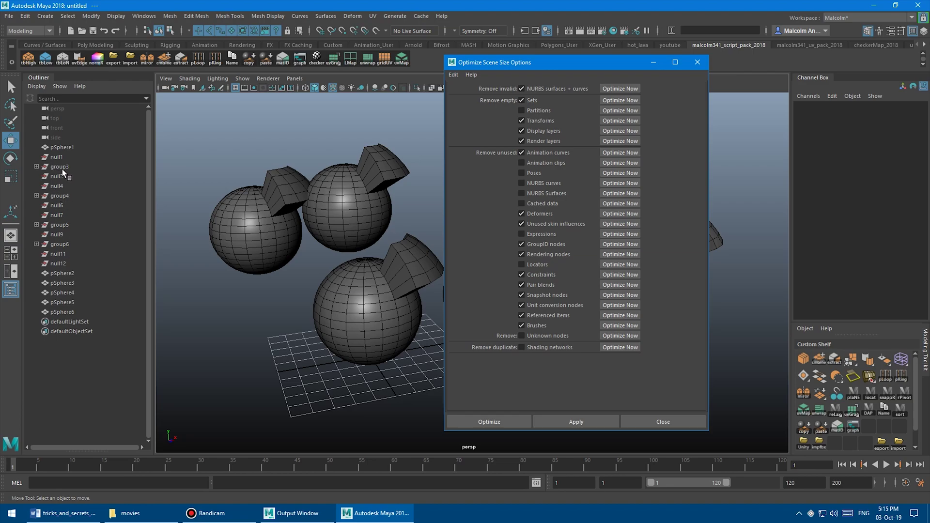
- Expand group3 in the Outliner and remove all empty transforms from the scene with the Transforms optimization alone
{"action": "left_click", "coordinate": [37, 165]}
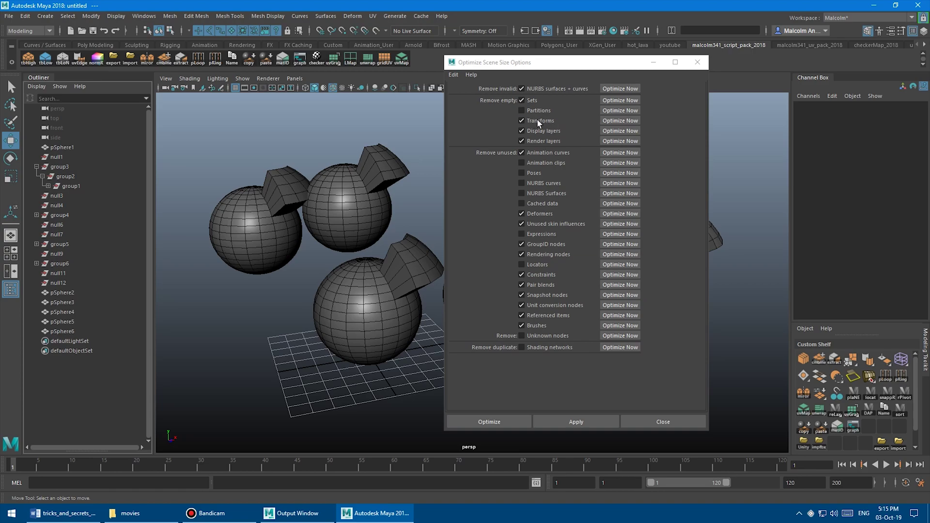
{"action": "left_click", "coordinate": [548, 64]}
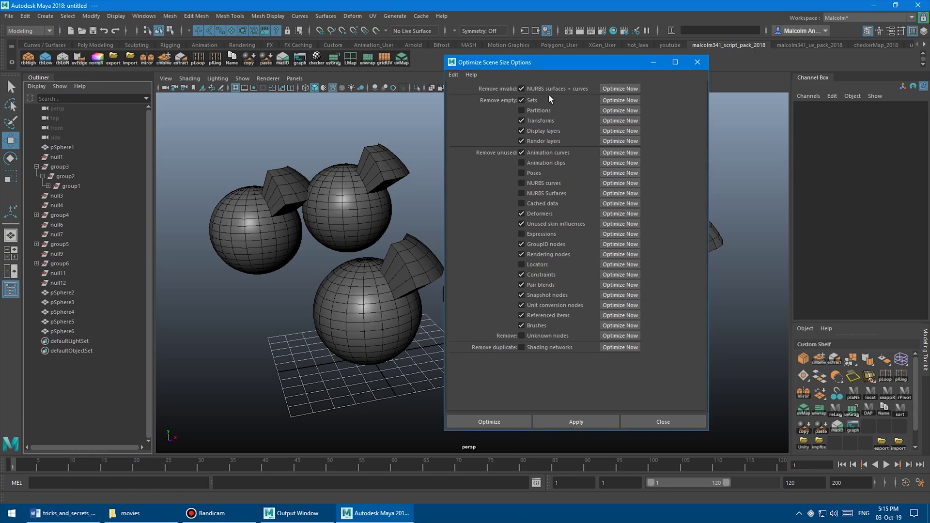
{"action": "left_click", "coordinate": [614, 121]}
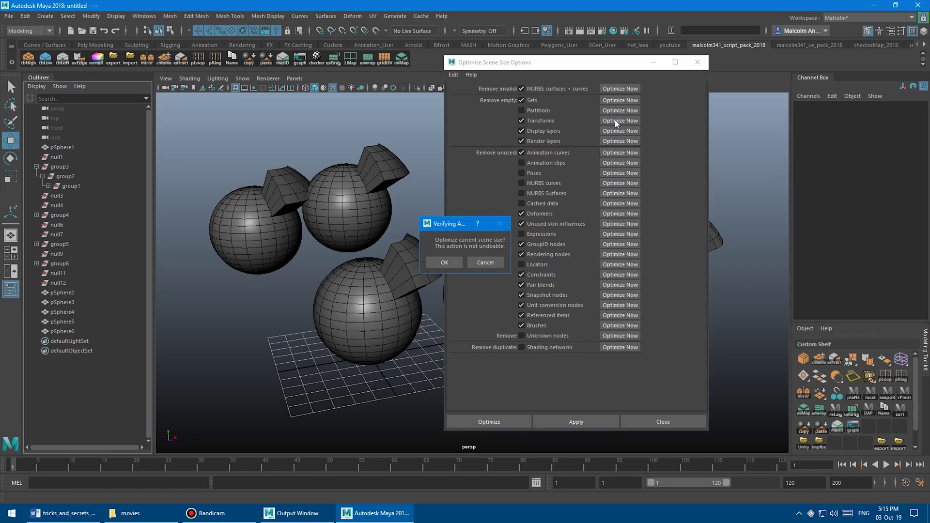
{"action": "left_click_drag", "start_coordinate": [445, 223], "coordinate": [511, 178]}
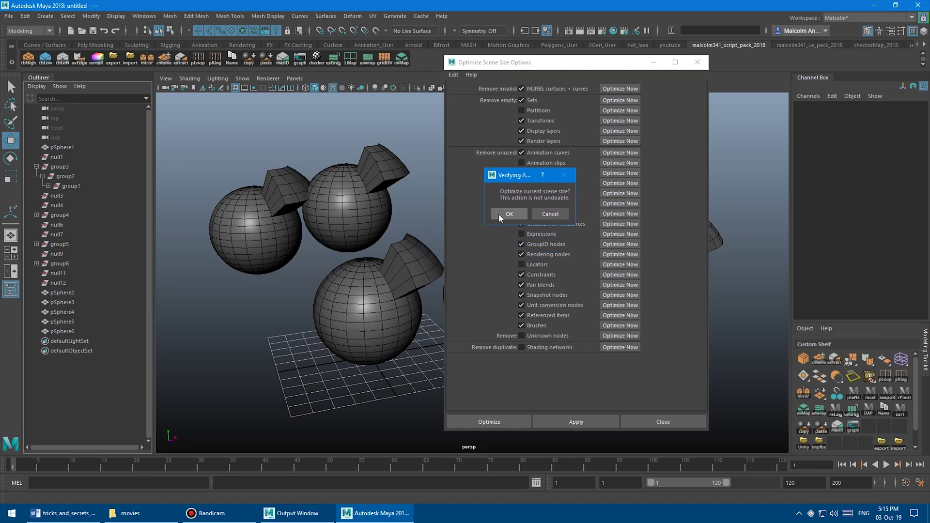
{"action": "left_click", "coordinate": [507, 214]}
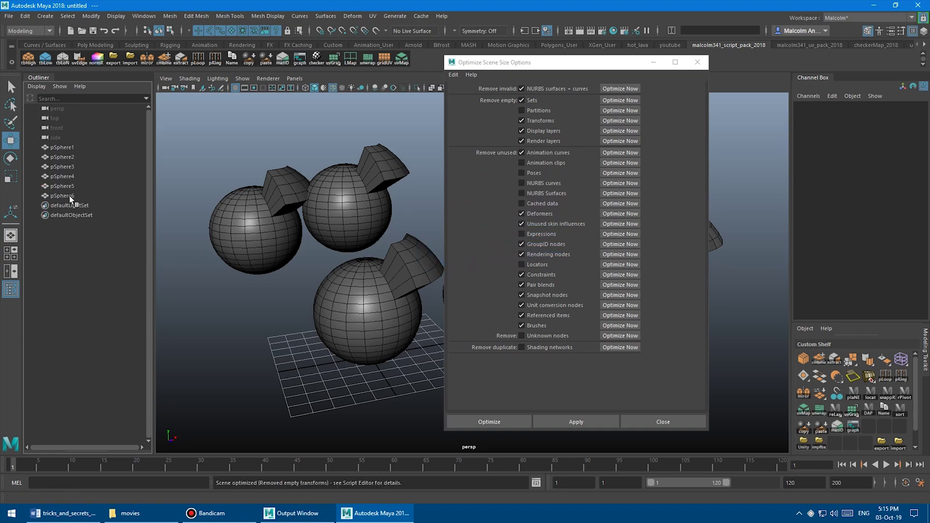
- Examine the remaining spheres in the scene and select pSphere5 to locate it
{"action": "left_click_drag", "start_coordinate": [296, 189], "coordinate": [327, 179], "text": "alt"}
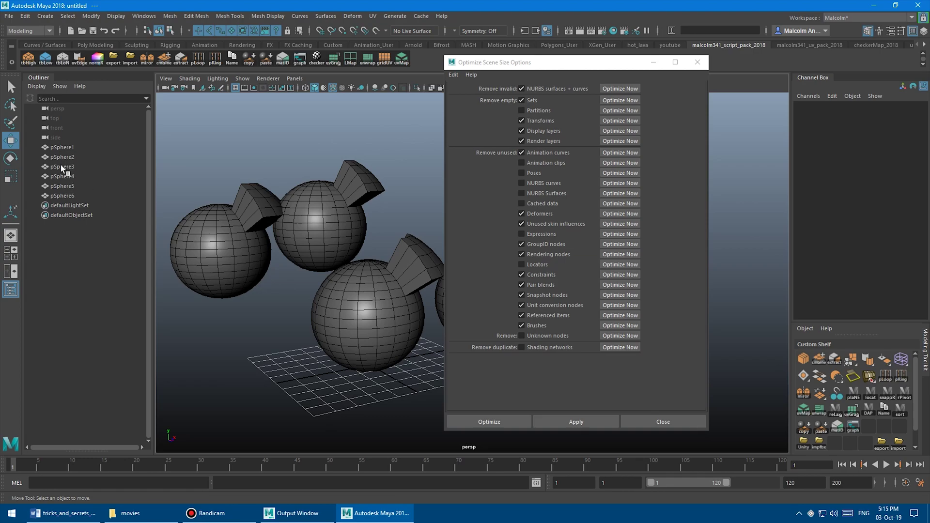
{"action": "right_click_drag", "start_coordinate": [371, 189], "coordinate": [331, 185], "text": "alt"}
{"action": "middle_click_drag", "start_coordinate": [330, 185], "coordinate": [264, 187], "text": "alt"}
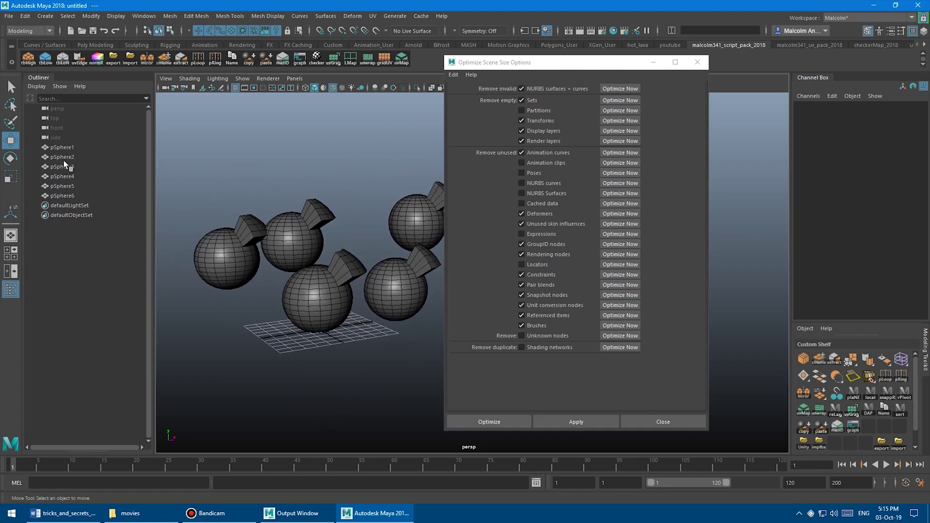
{"action": "left_click", "coordinate": [62, 186]}
{"action": "left_click_drag", "start_coordinate": [271, 160], "coordinate": [353, 143], "text": "alt"}
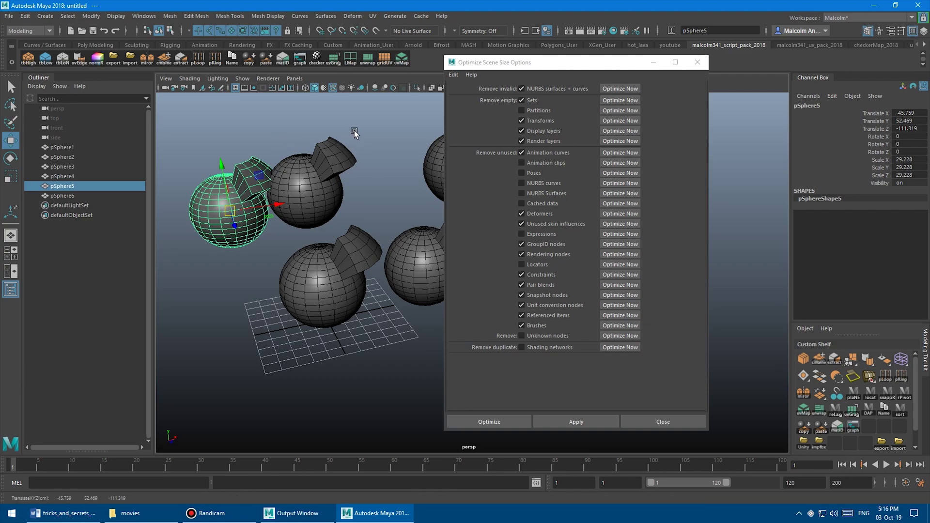
{"action": "middle_click_drag", "start_coordinate": [355, 132], "coordinate": [369, 148], "text": "alt"}
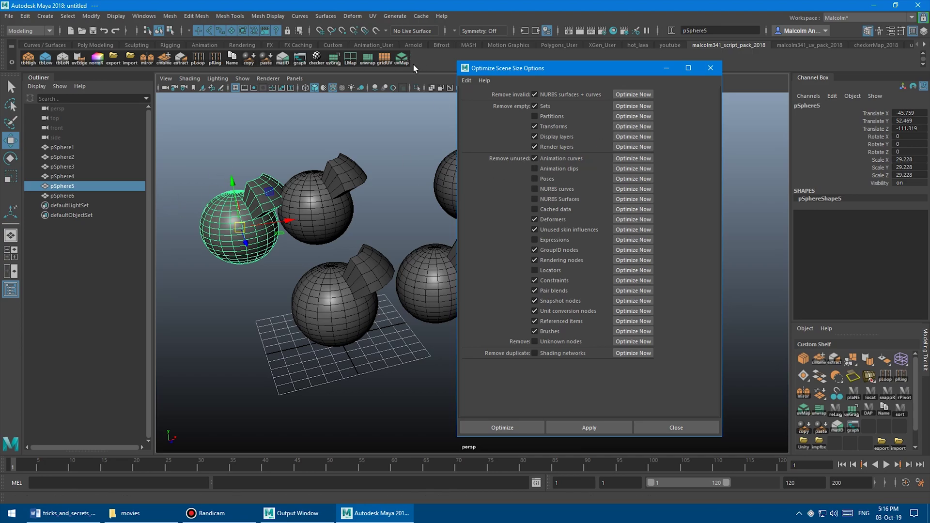
- Review the Optimize Scene Size options, close them, and reopen them briefly for another look before closing
{"action": "left_click_drag", "start_coordinate": [540, 69], "coordinate": [559, 65]}
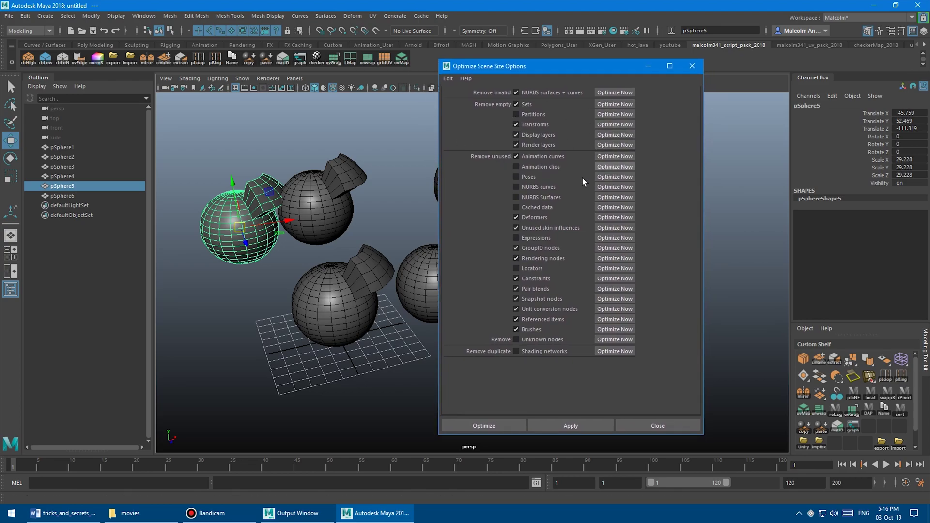
{"action": "left_click", "coordinate": [658, 423]}
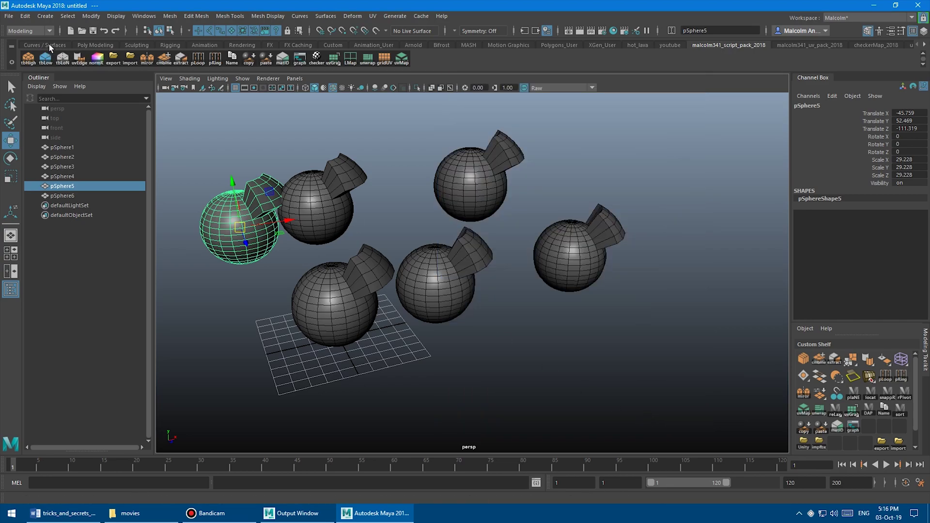
{"action": "left_click", "coordinate": [8, 16]}
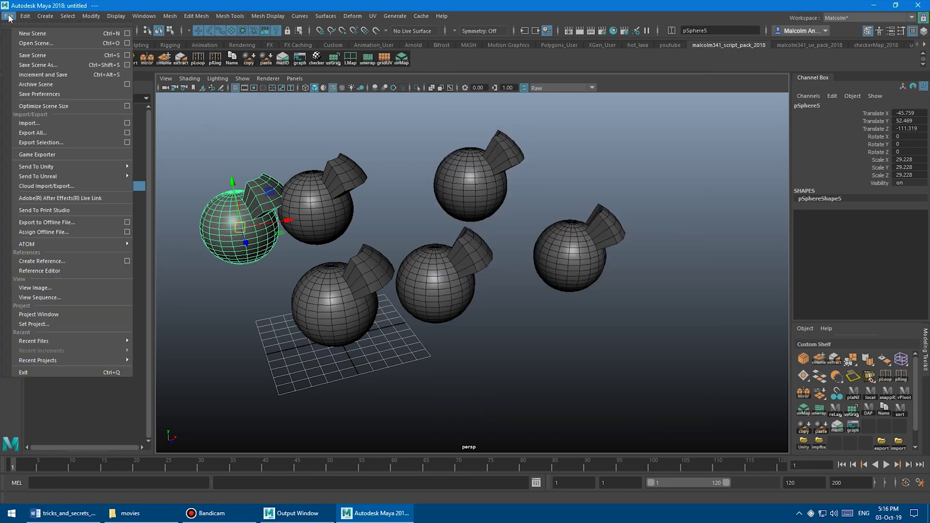
{"action": "left_click", "coordinate": [126, 105]}
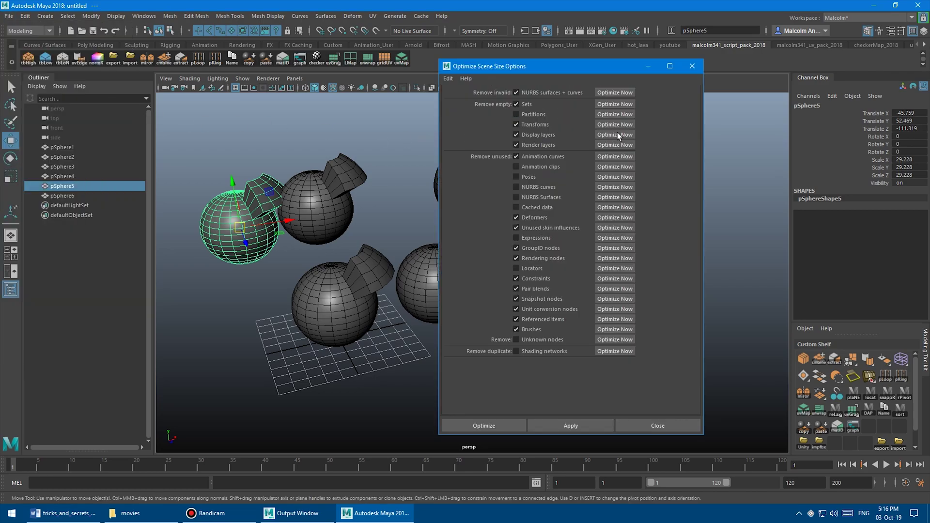
{"action": "left_click", "coordinate": [657, 425]}
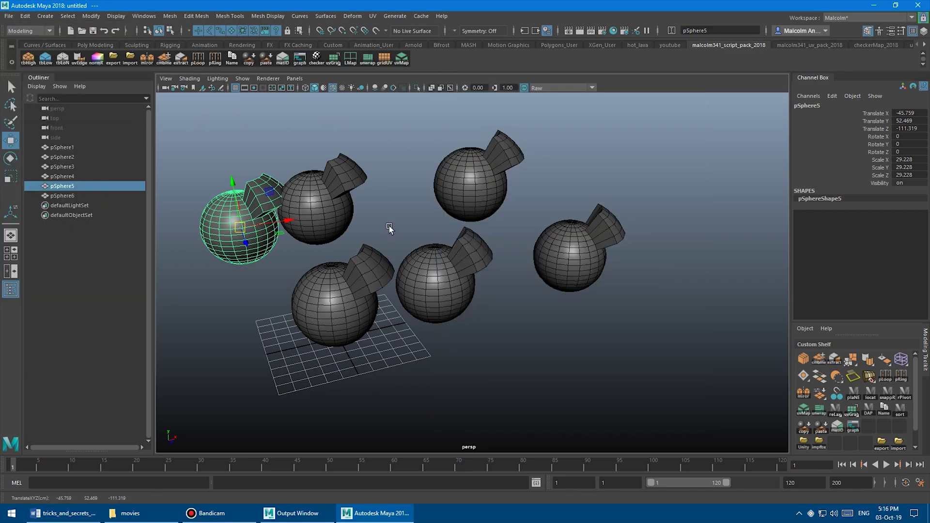
{"action": "middle_click_drag", "start_coordinate": [403, 225], "coordinate": [450, 247], "text": "alt"}
{"action": "left_click_drag", "start_coordinate": [451, 247], "coordinate": [438, 247], "text": "alt"}
{"action": "right_click_drag", "start_coordinate": [437, 247], "coordinate": [453, 236], "text": "alt"}
{"action": "middle_click_drag", "start_coordinate": [453, 236], "coordinate": [442, 251], "text": "alt"}
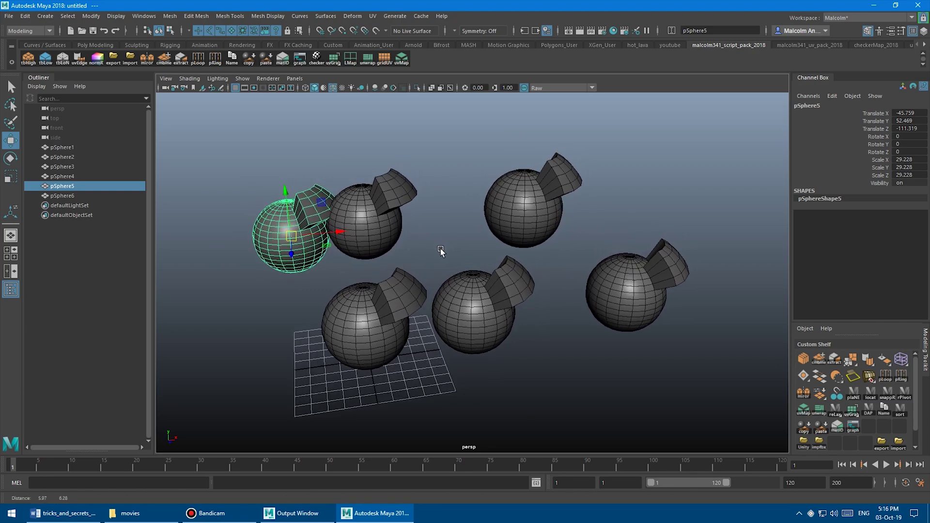
{"action": "right_click_drag", "start_coordinate": [442, 251], "coordinate": [458, 249], "text": "alt"}
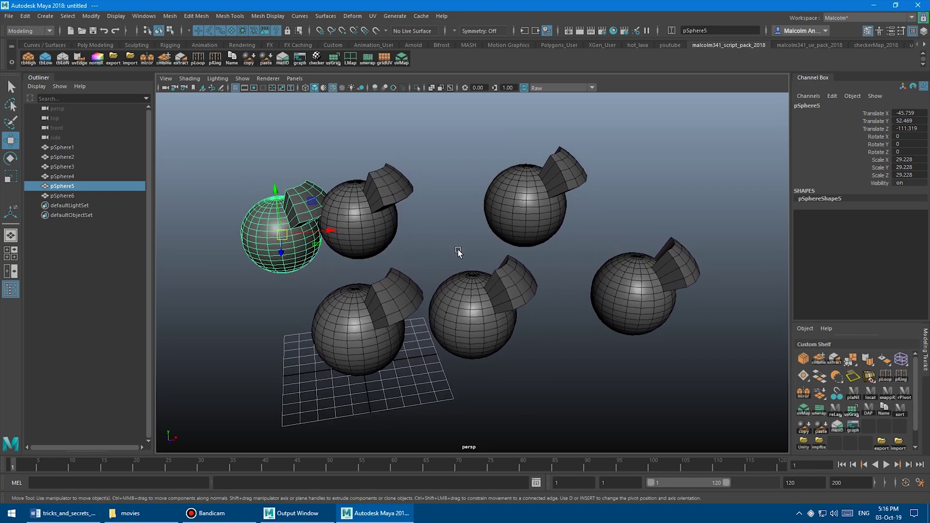